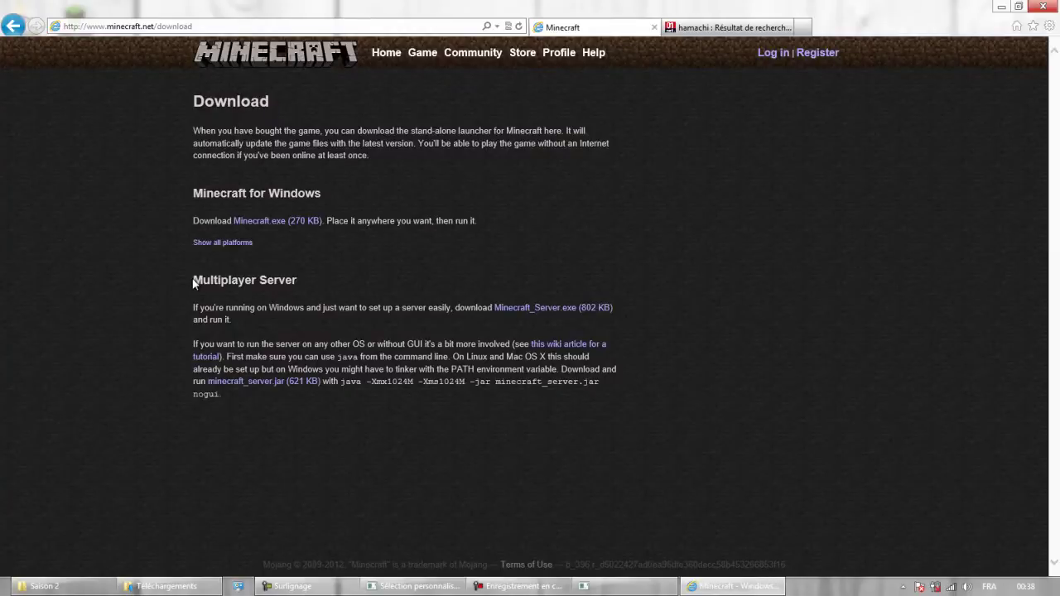
Download Minecraft_Server.exe from the Multiplayer Server section of the Minecraft download page and save it.
left_click_drag(185, 283, 294, 284)
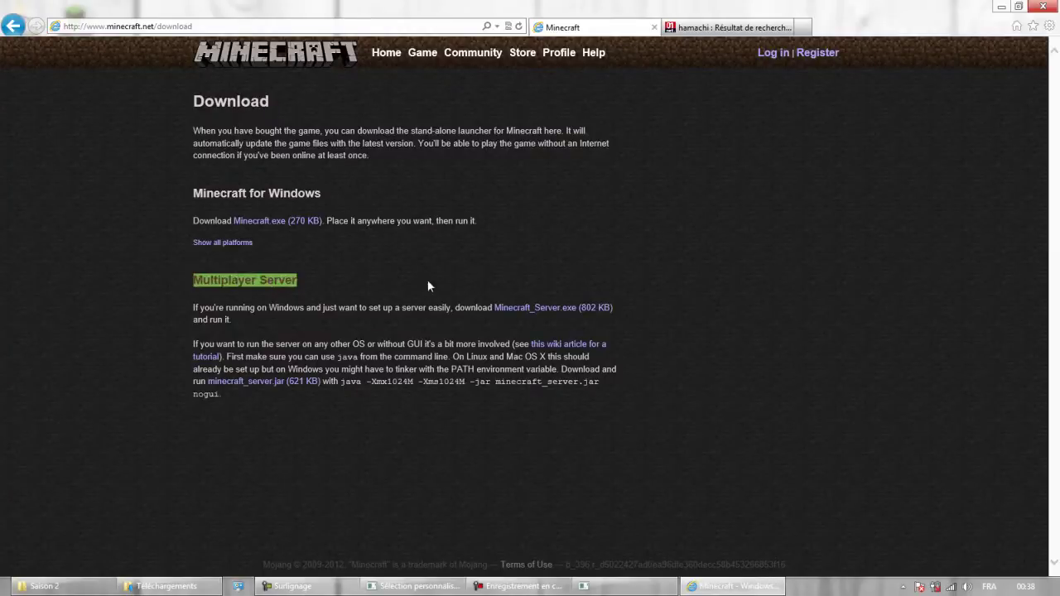
left_click(343, 282)
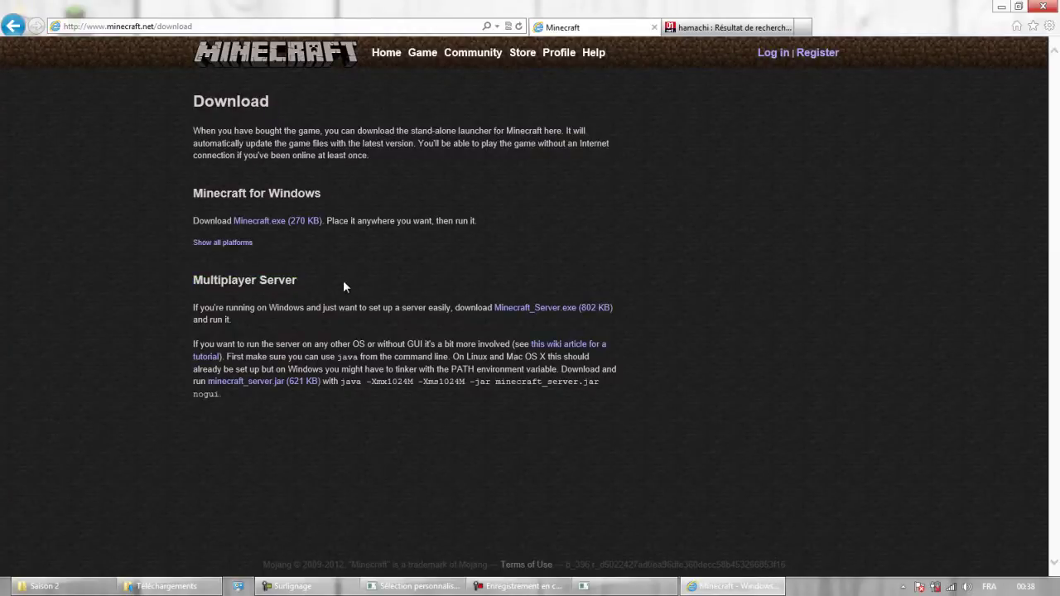
left_click(560, 313)
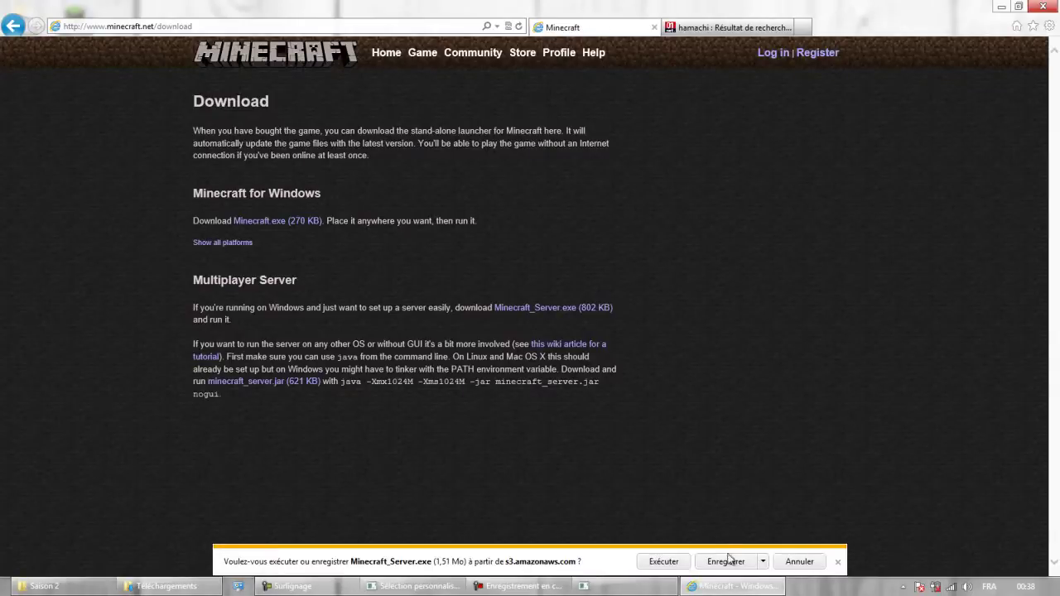
left_click(725, 562)
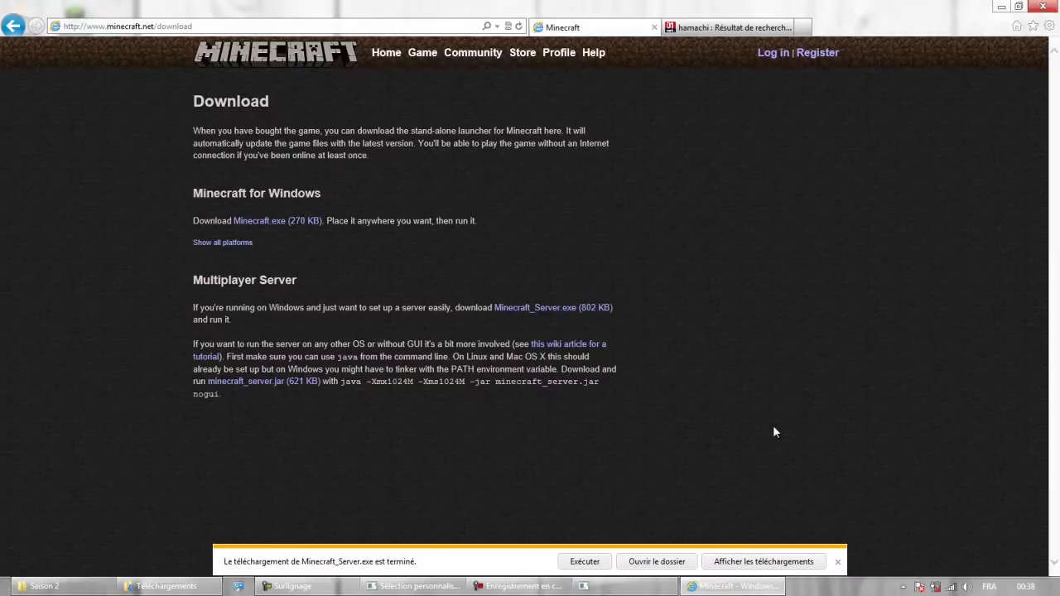
Move the downloaded Minecraft_Server application from the Téléchargements folder to the desktop and close the folder.
left_click(1000, 7)
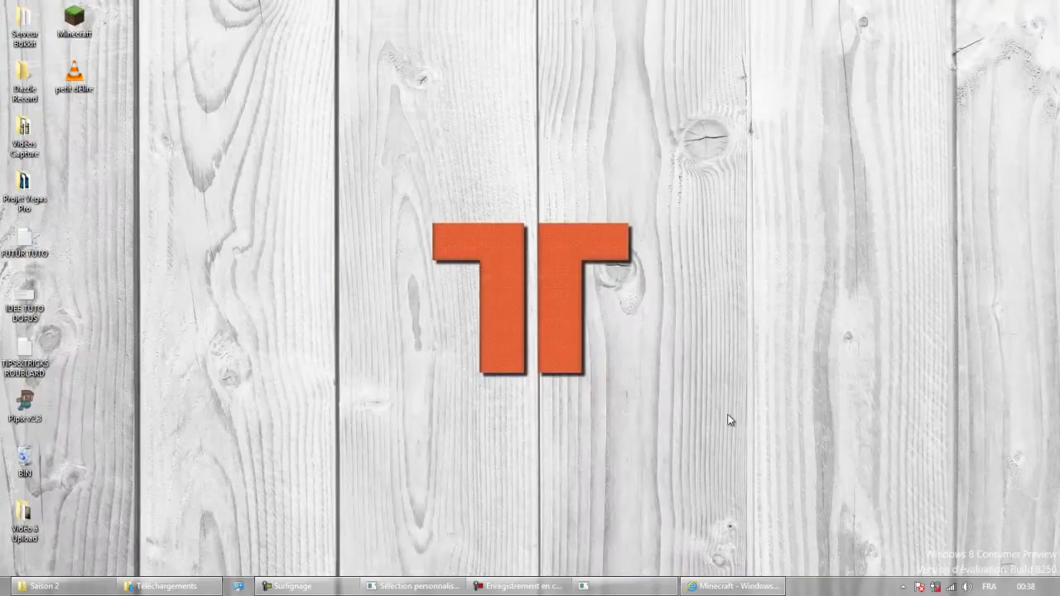
left_click(137, 586)
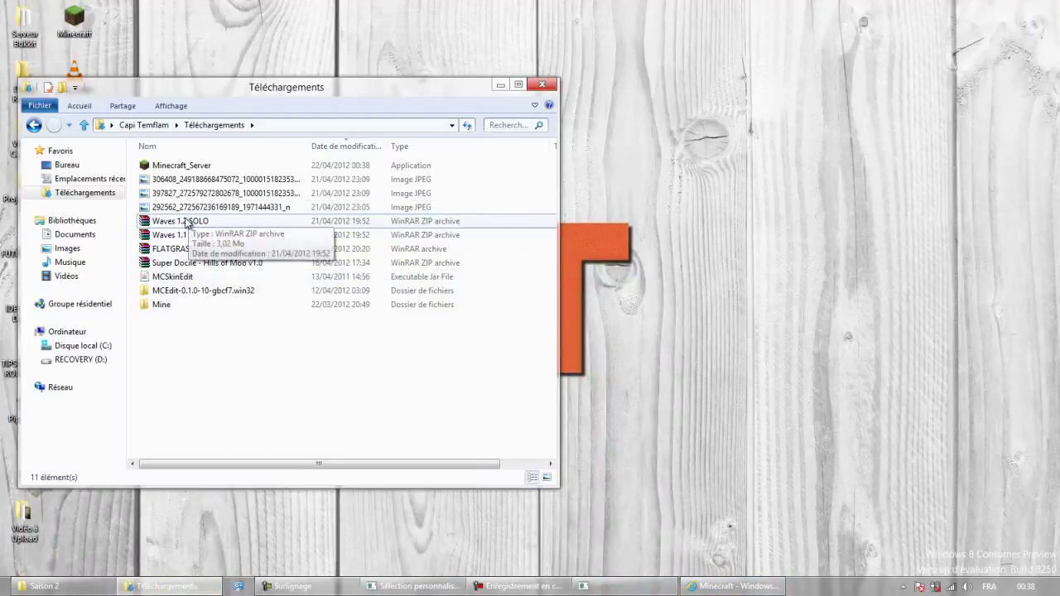
left_click_drag(165, 166, 663, 178)
left_click(542, 83)
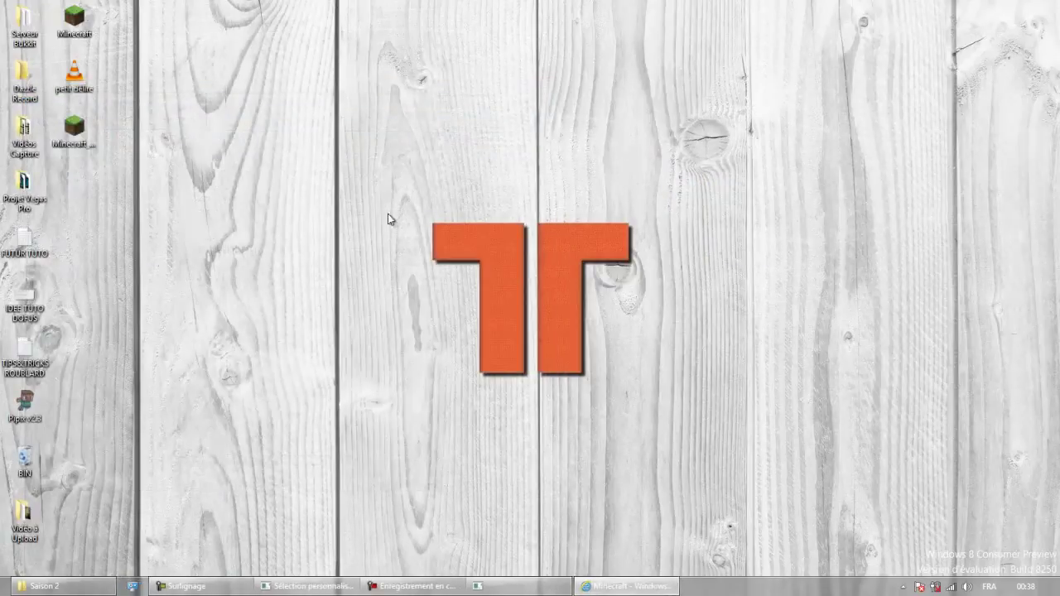
Create a new desktop folder named "Serveur minecraft tuto".
right_click(368, 206)
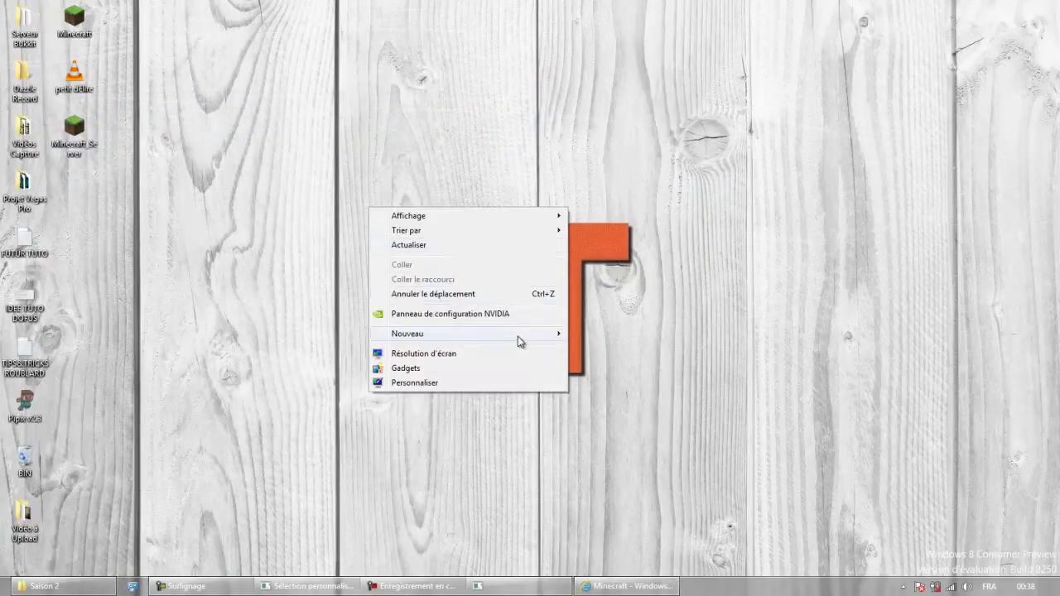
mouse_move(521, 337)
left_click(613, 335)
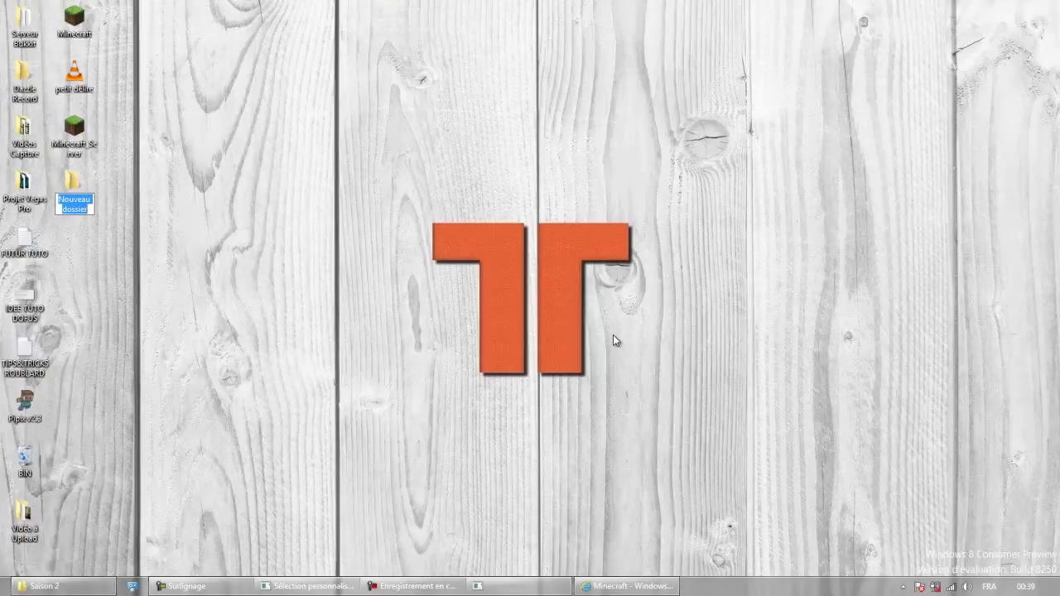
type("Serveur m")
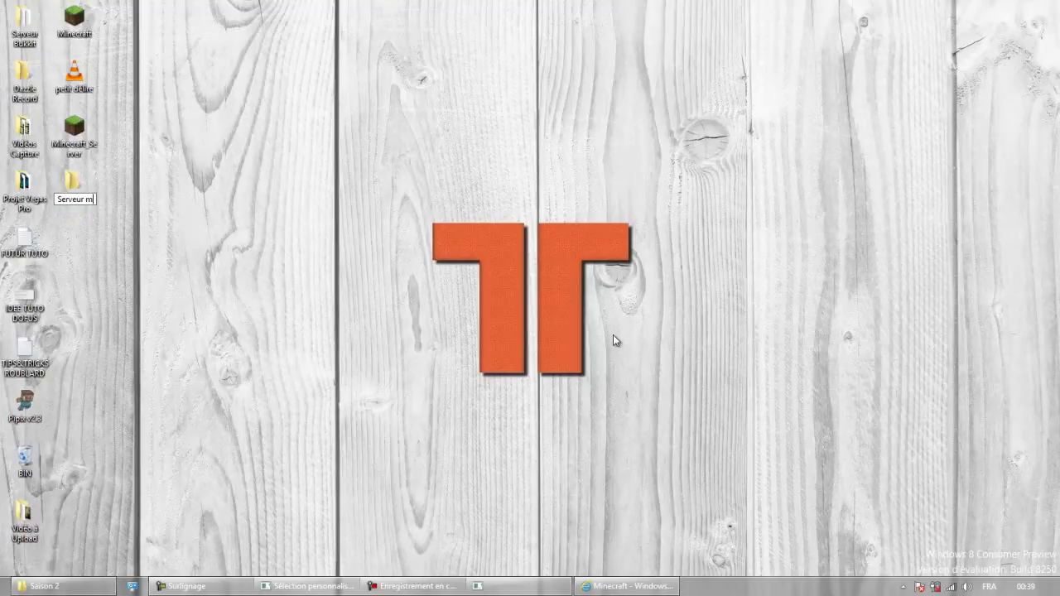
type("inecraft tuto")
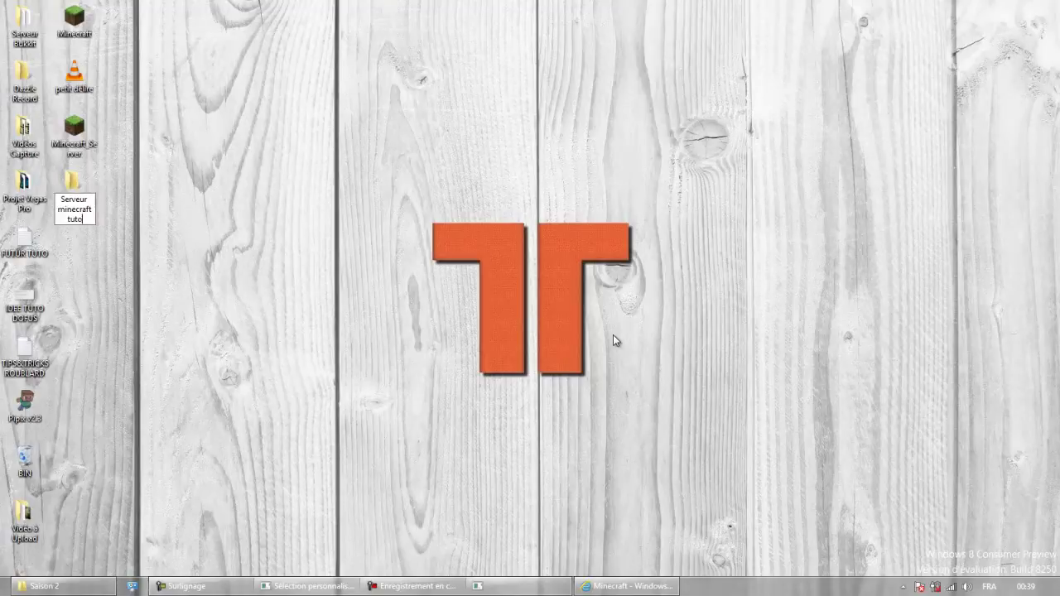
key("Return")
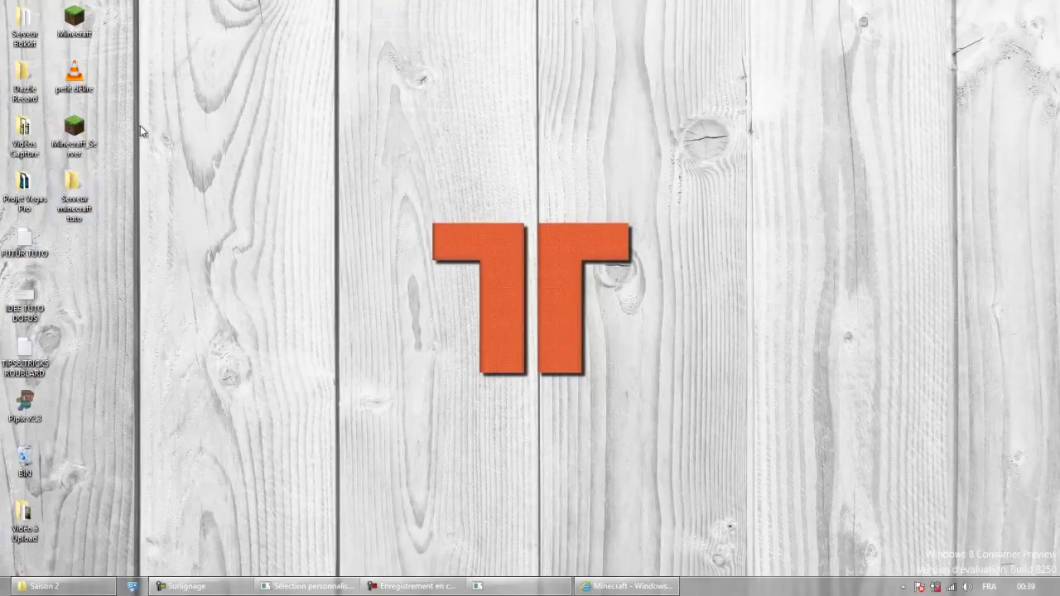
Move Minecraft_Server into the Serveur minecraft tuto folder and run it from there to generate the server files.
left_click(81, 132)
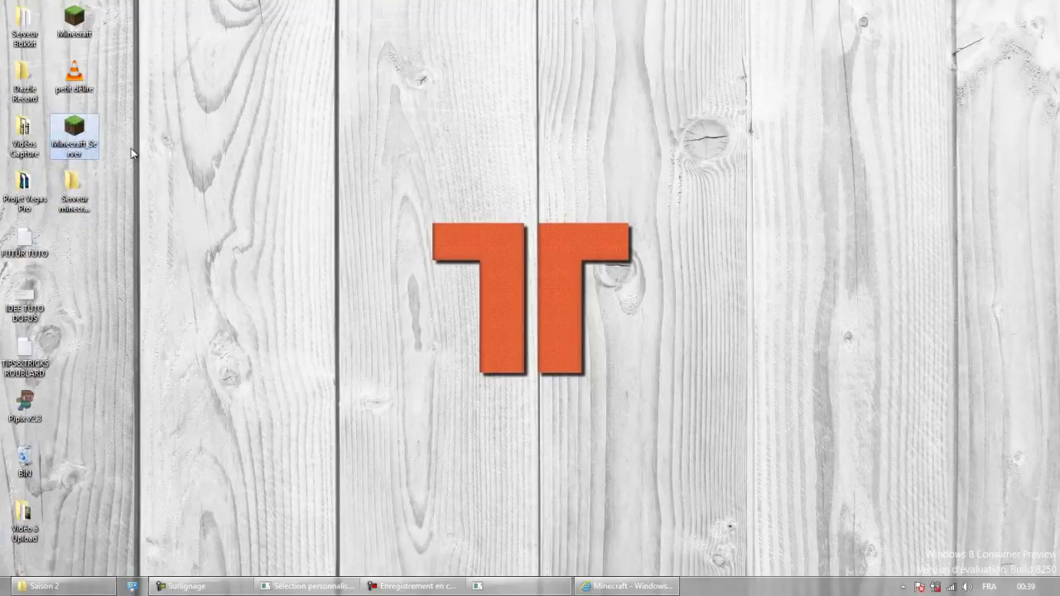
left_click_drag(79, 137, 75, 192)
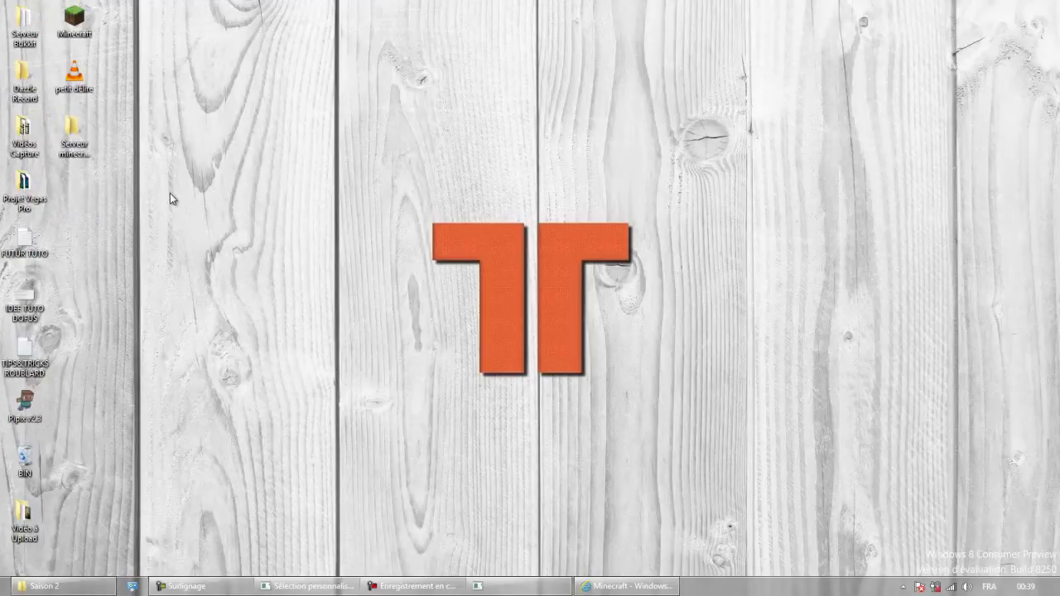
double_click(73, 132)
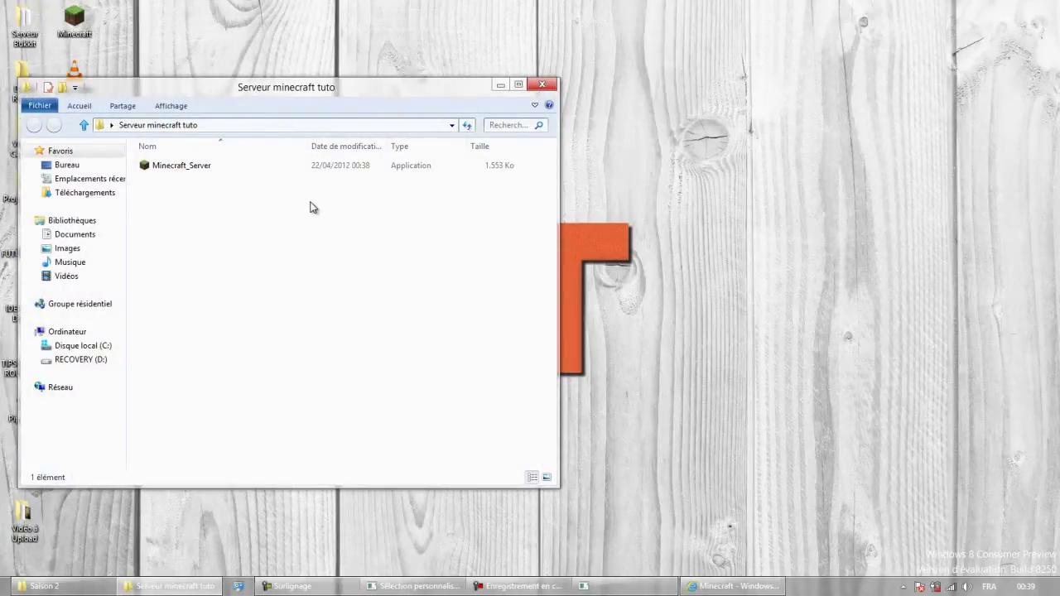
double_click(172, 165)
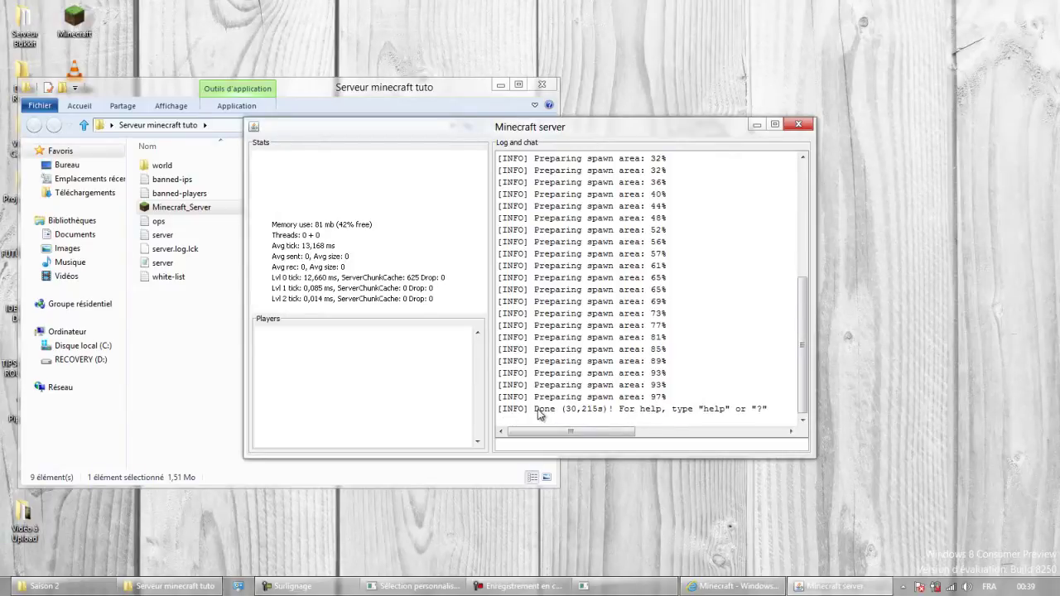
Shut down the running Minecraft server with the console command "stop".
left_click_drag(539, 412, 617, 422)
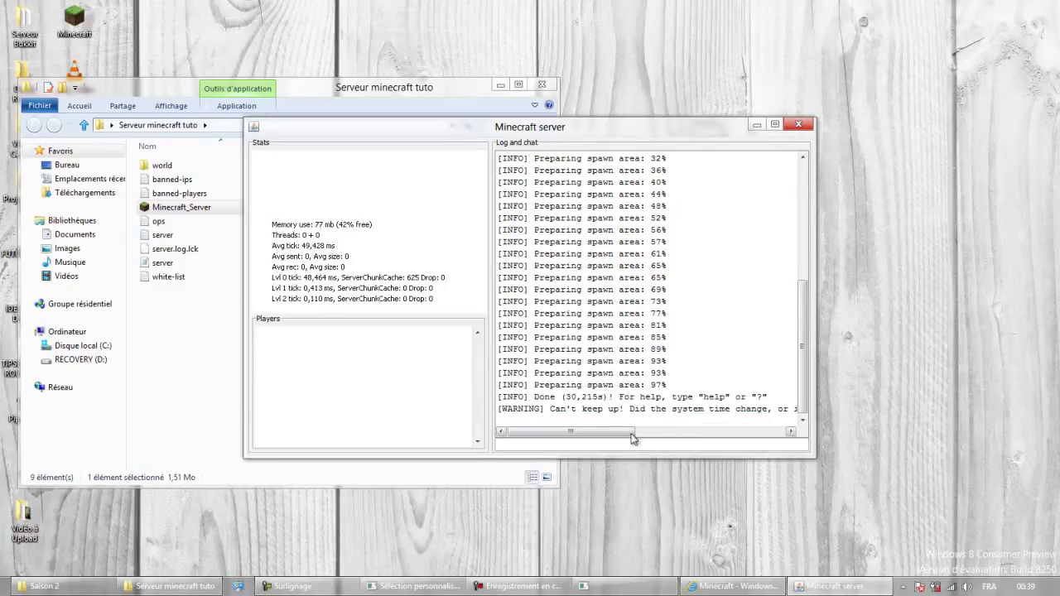
left_click(620, 447)
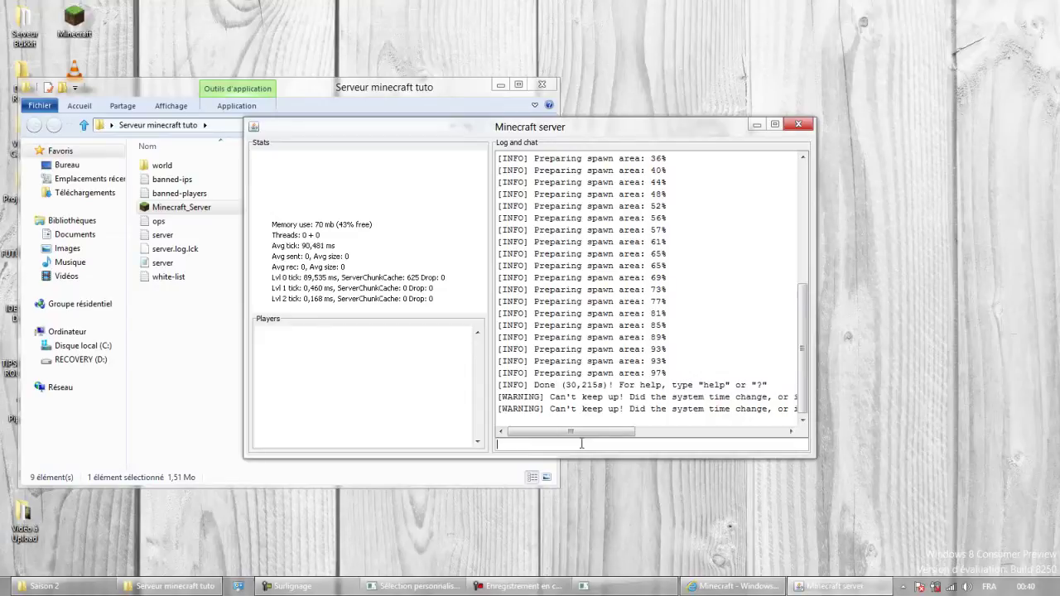
type("stop")
key("Return")
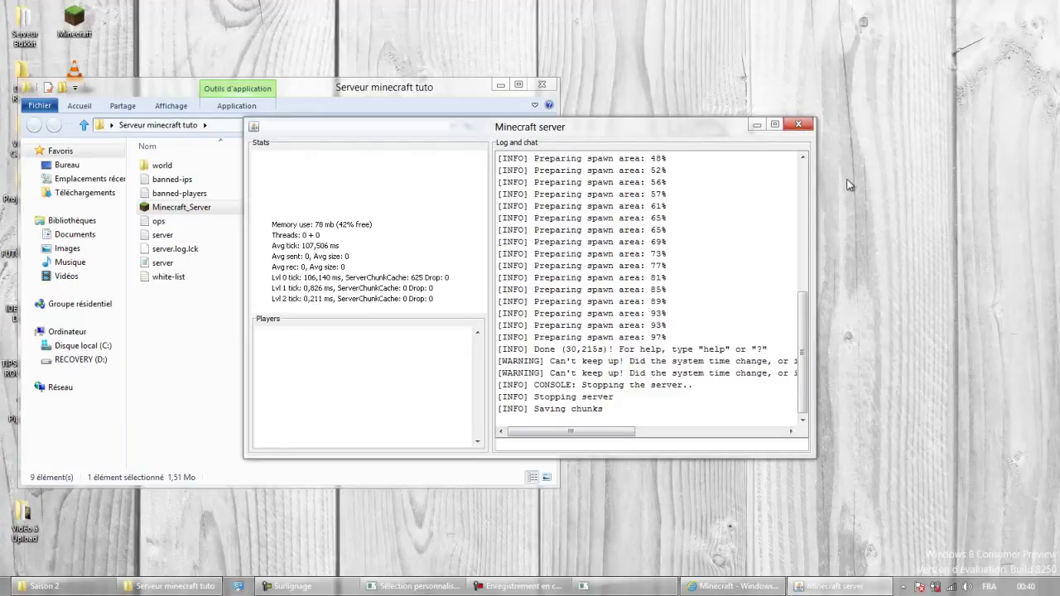
Look inside the generated world folder, return to the server folder and clear away the server window.
left_click(200, 346)
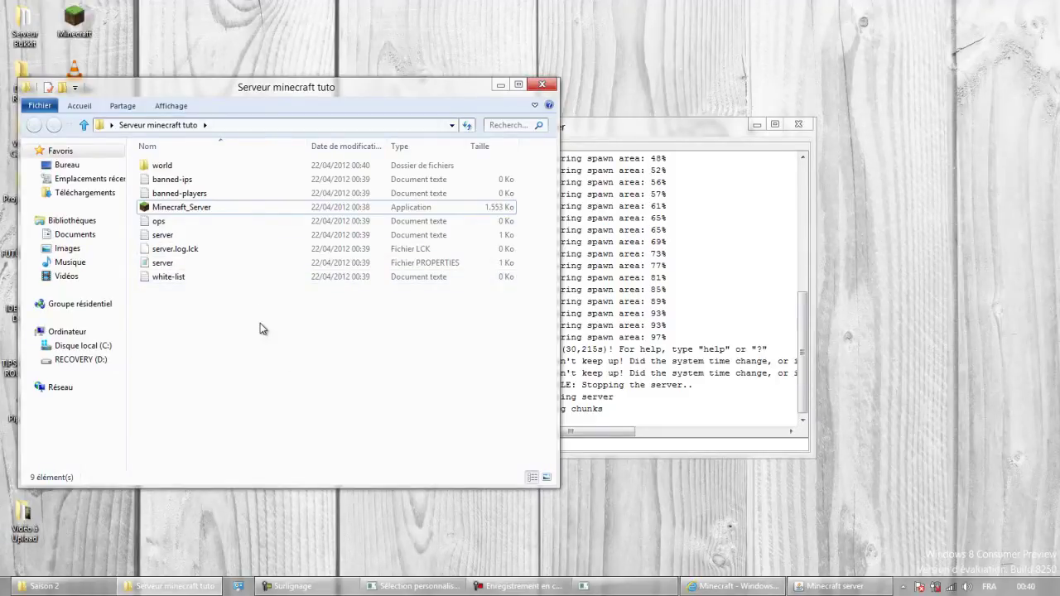
double_click(194, 167)
left_click(34, 125)
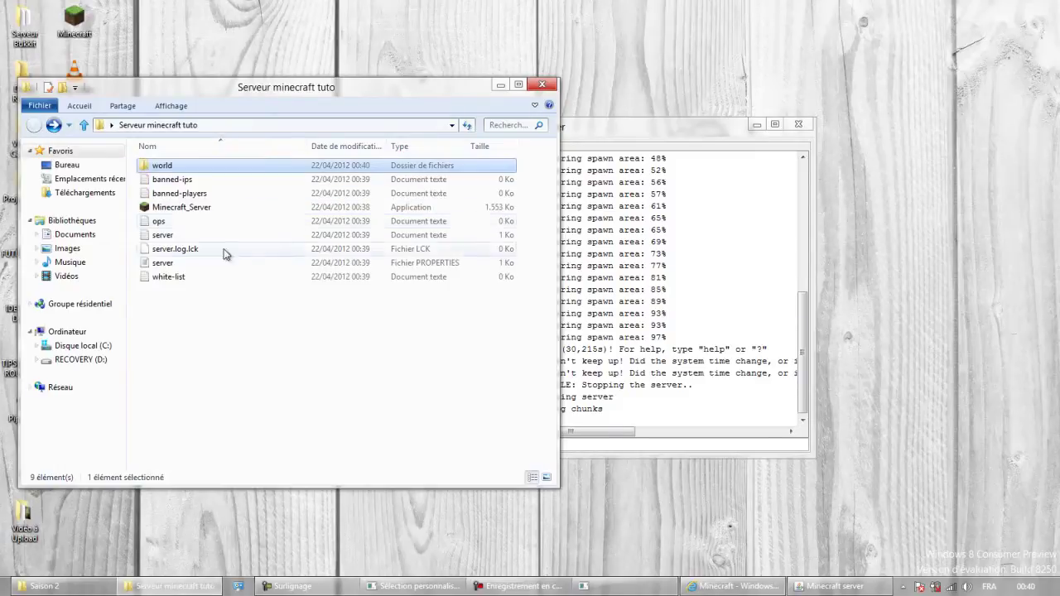
left_click(750, 126)
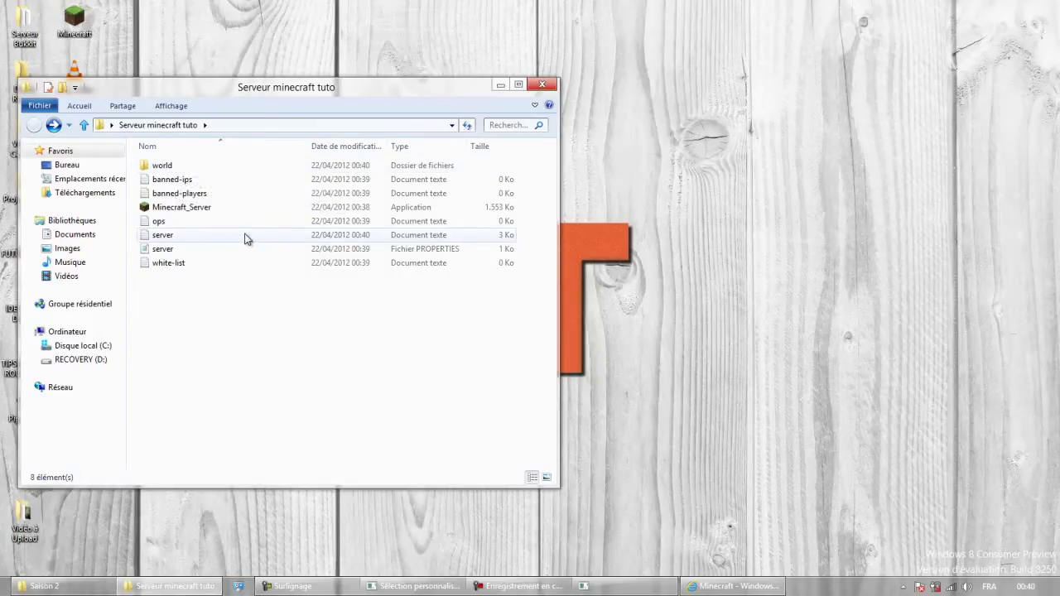
Examine the banned-ips, banned-players, ops and server text files one by one, closing each without changes.
double_click(220, 181)
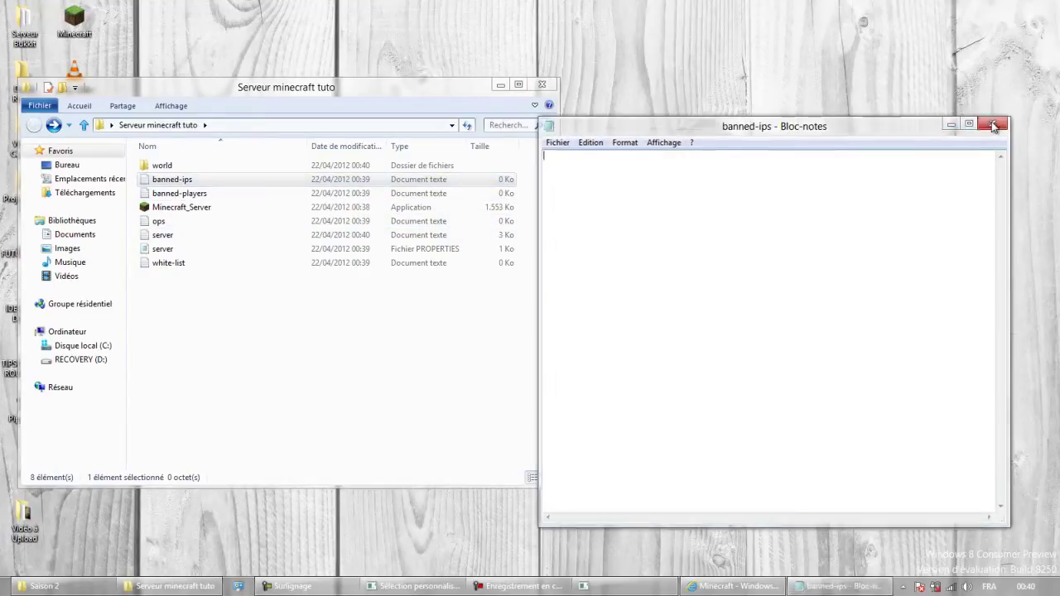
left_click(994, 126)
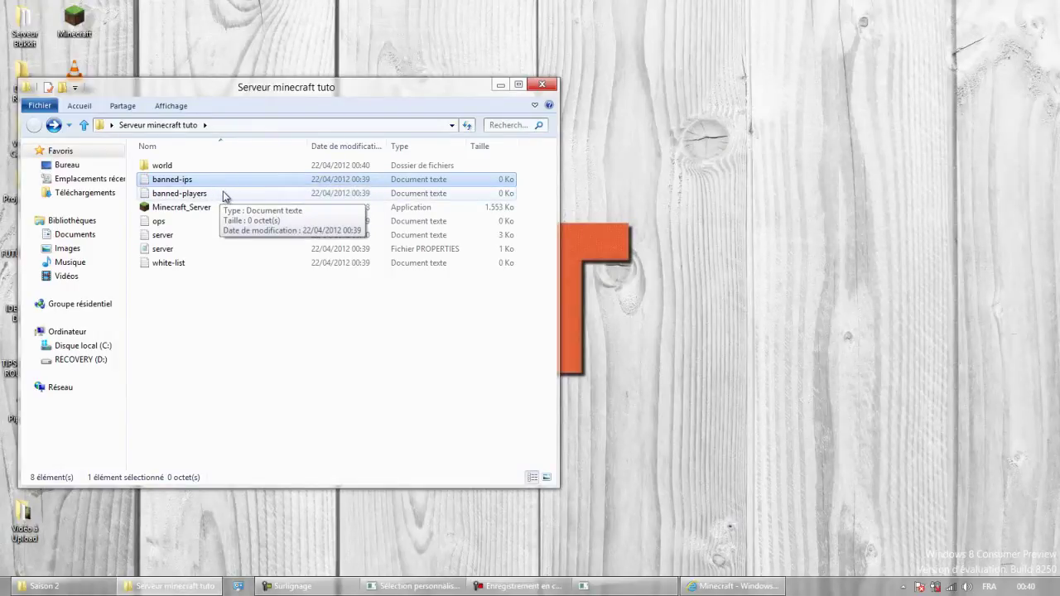
double_click(229, 195)
left_click(995, 124)
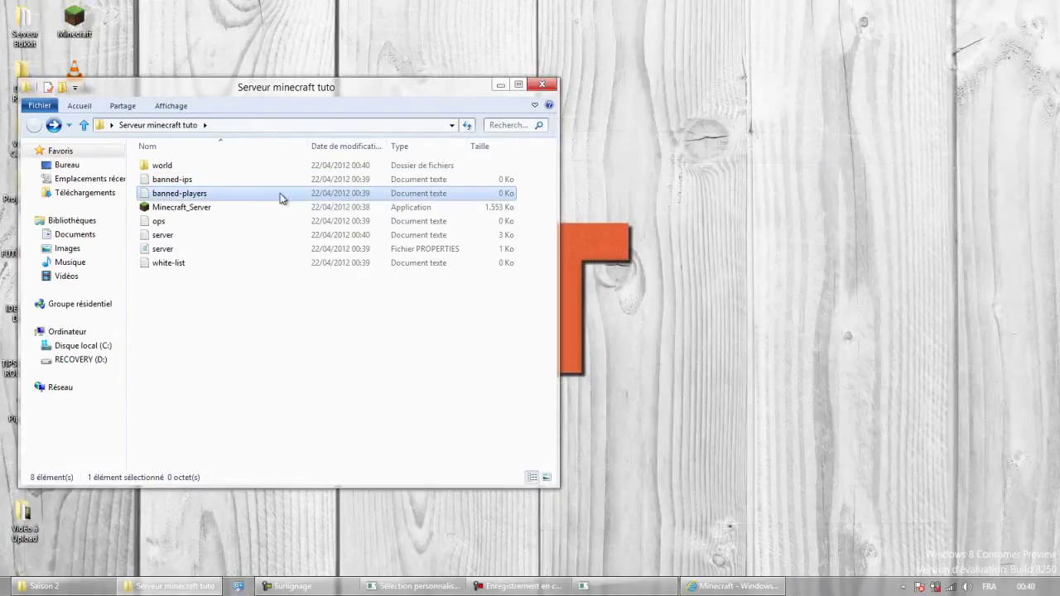
double_click(211, 222)
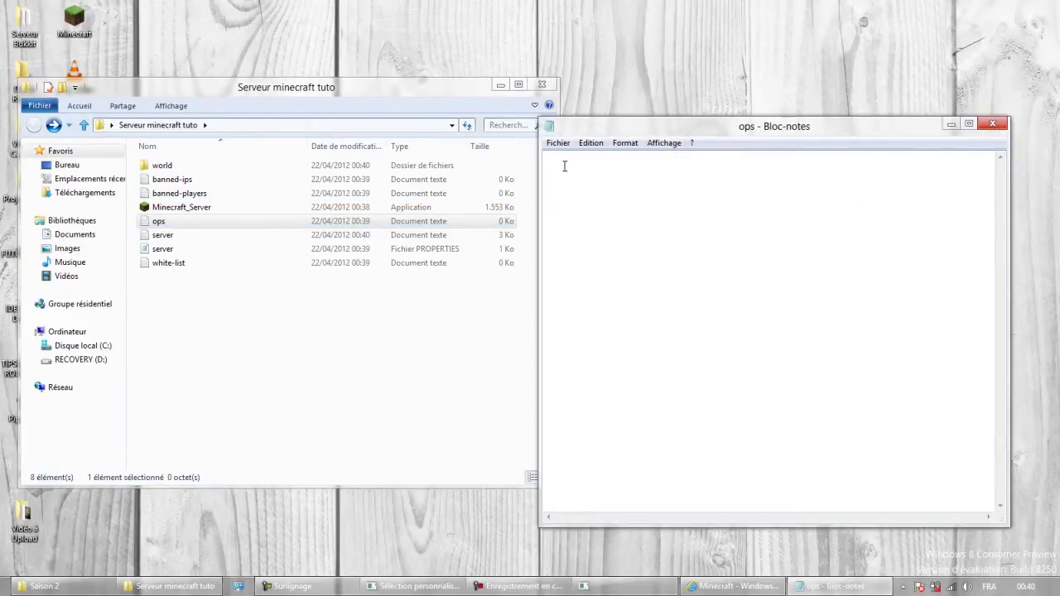
left_click(993, 124)
double_click(220, 236)
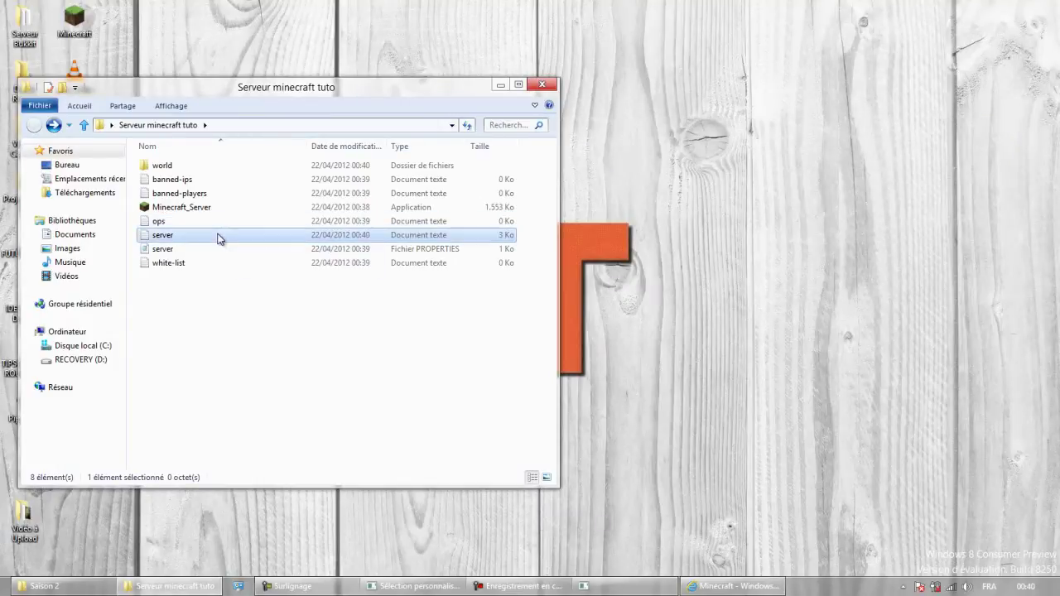
left_click(993, 124)
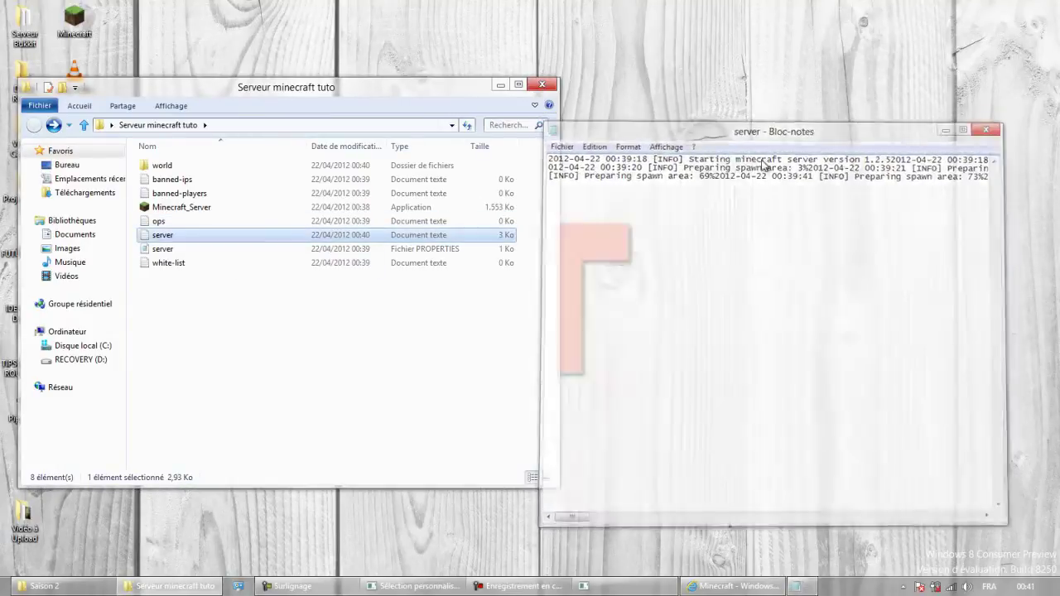
Add the player's username to the white-list text file, save it and close it.
double_click(259, 259)
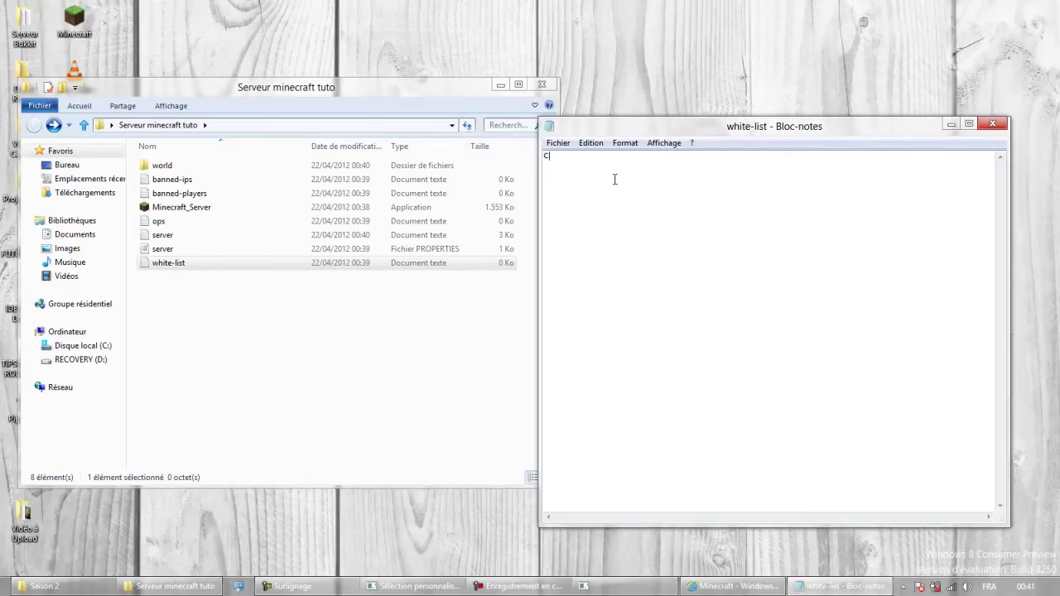
type("temflam")
key("Return")
key("alt+f")
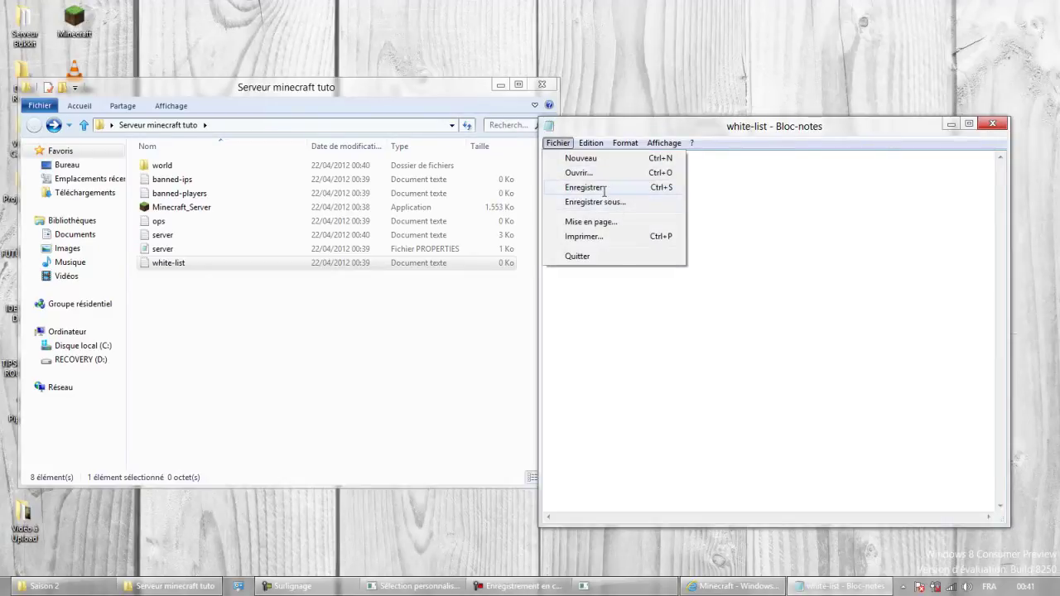
left_click(603, 191)
left_click(992, 124)
left_click(346, 300)
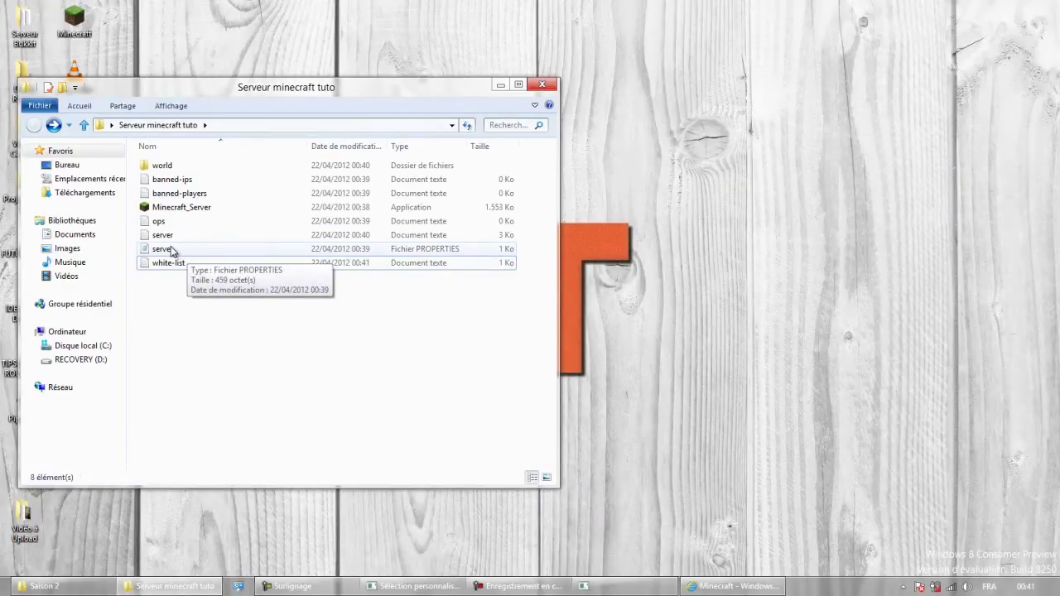
Open the server PROPERTIES file with Bloc-notes, keep it as the application for all .properties files, and move its window over the folder.
left_click(179, 248)
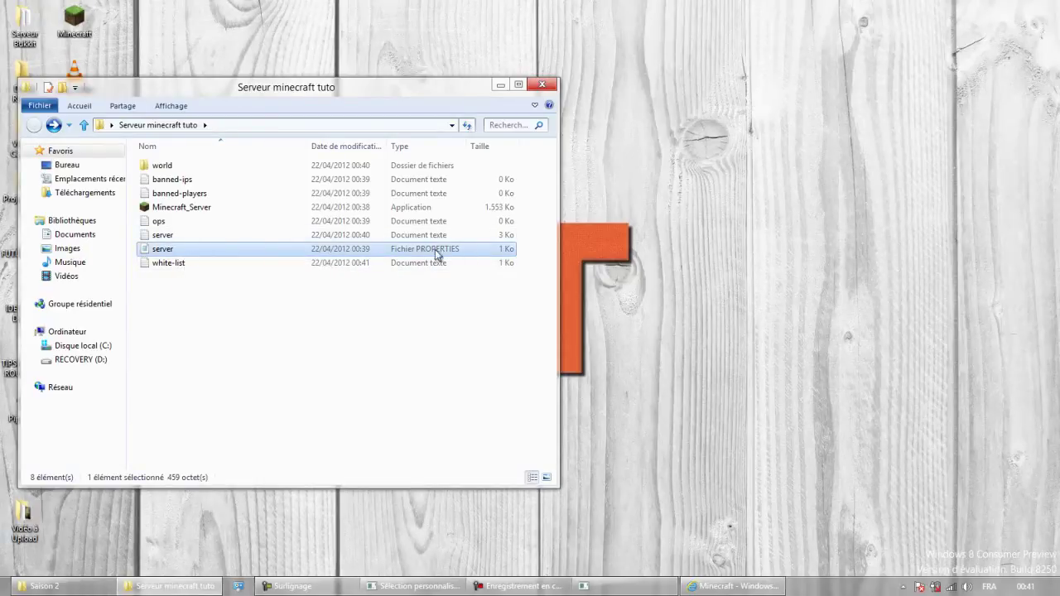
right_click(250, 253)
left_click(311, 289)
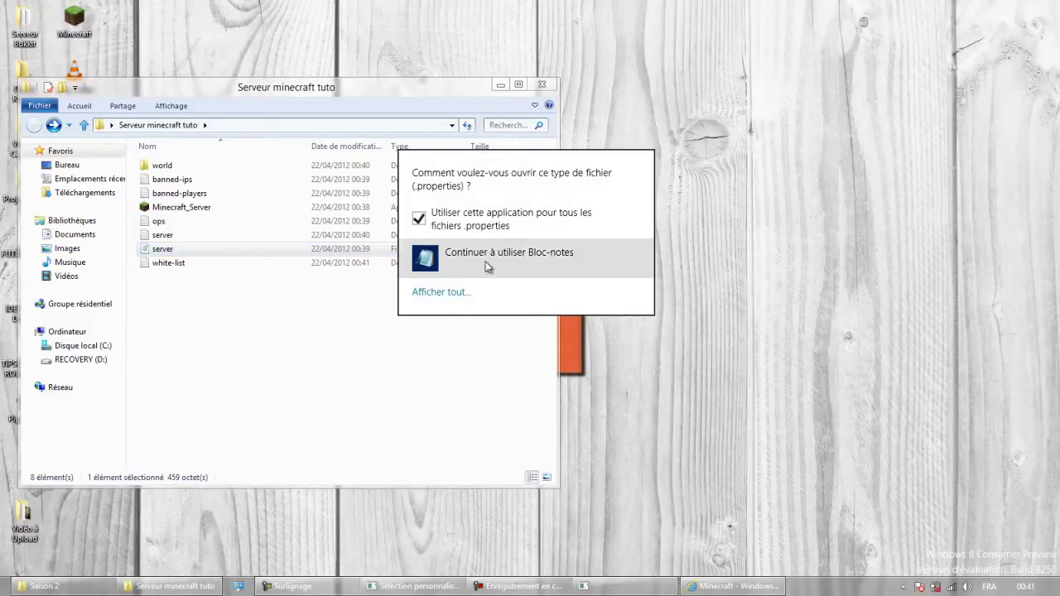
left_click(487, 260)
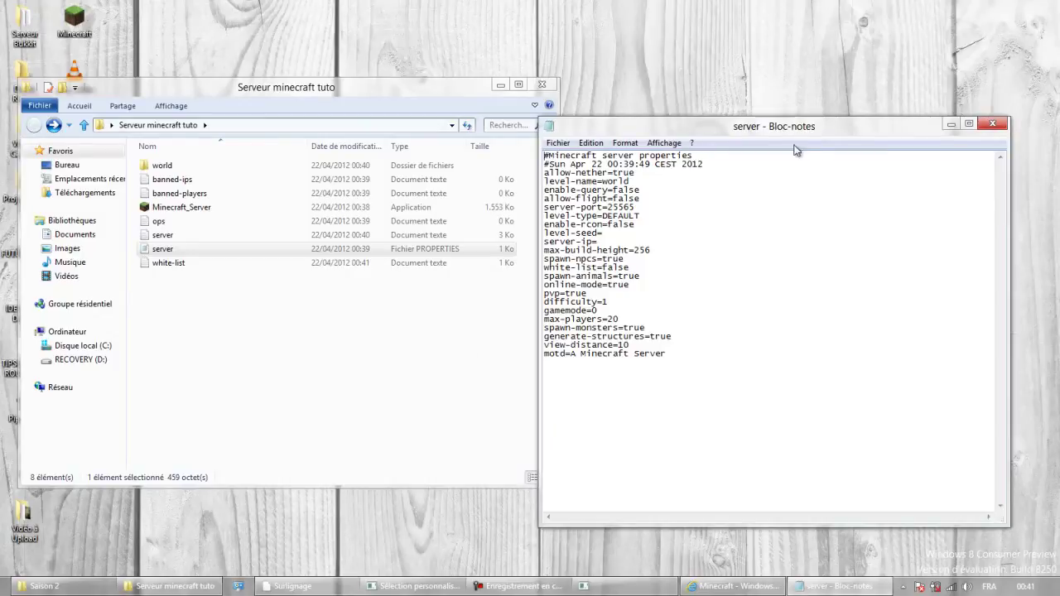
left_click_drag(785, 131, 582, 125)
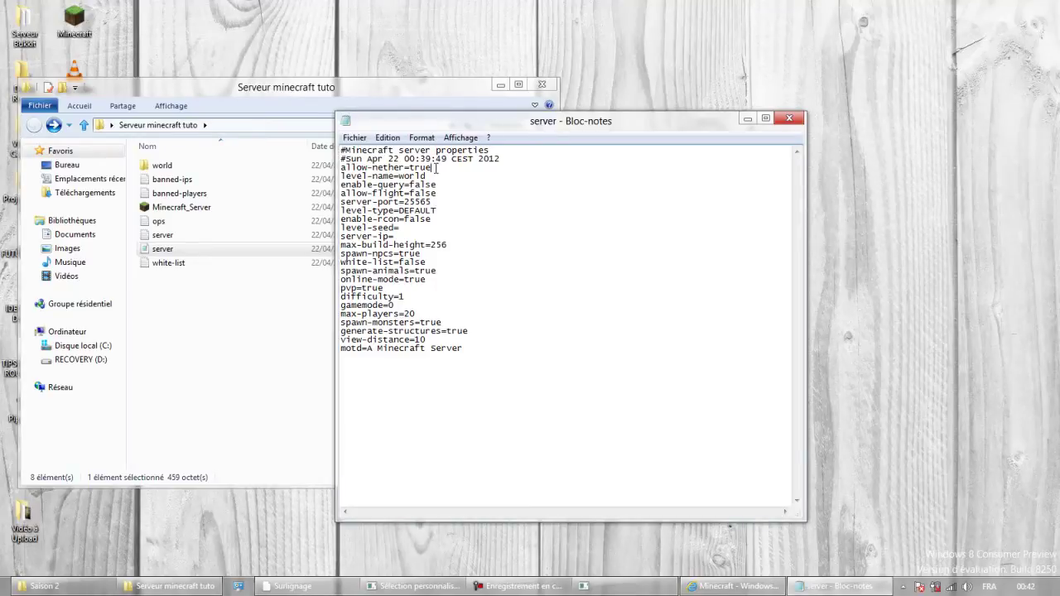
Set the allow-nether property to false.
left_click_drag(433, 168, 409, 168)
left_click_drag(436, 169, 411, 168)
type("false")
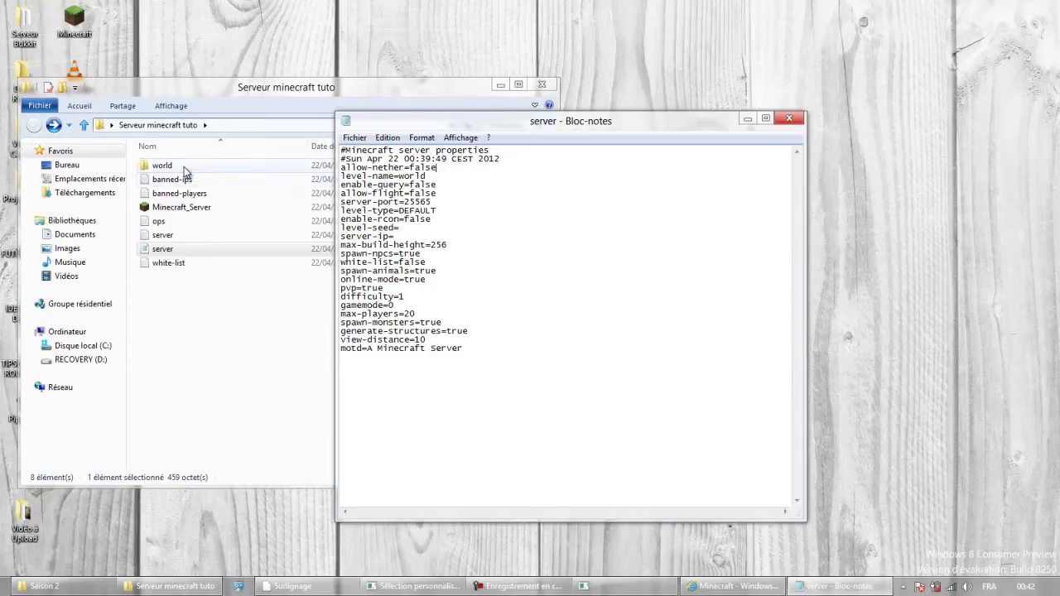
Try a different level-name value and set it back to world.
left_click_drag(427, 176, 399, 176)
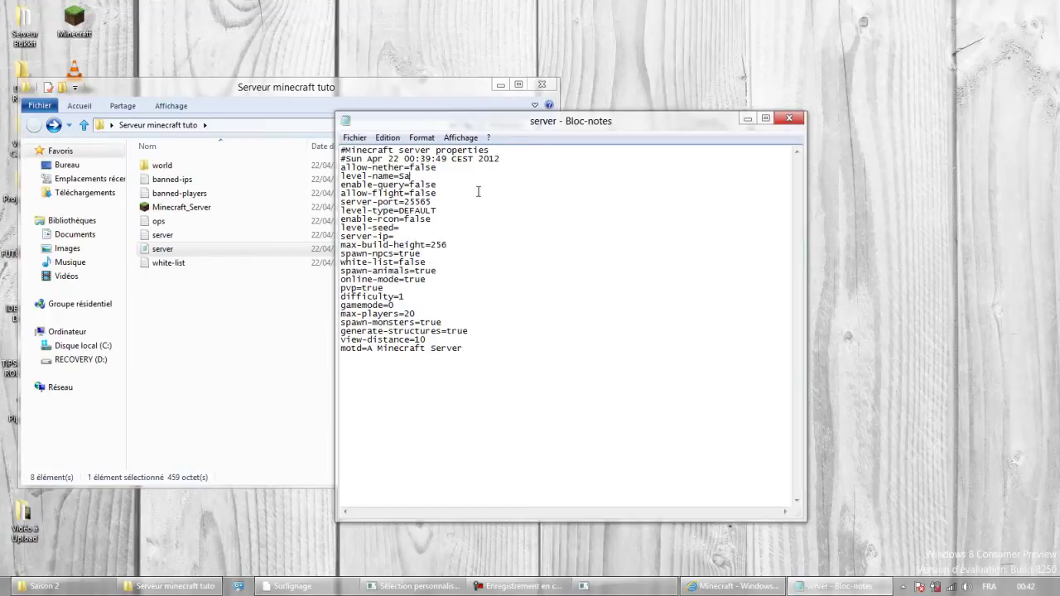
key("BackSpace")
key("BackSpace")
left_click_drag(421, 176, 400, 170)
type("world")
Set the allow-flight property to true.
left_click(457, 191)
left_click_drag(438, 194, 409, 194)
type("true")
Leave the server port and level type as they are and enter gargamel as the level-seed.
left_click(431, 202)
left_click(437, 211)
left_click_drag(440, 211, 399, 211)
left_click(437, 223)
left_click(409, 228)
type("gagar")
key("BackSpace")
key("BackSpace")
key("BackSpace")
type("rgamel")
Turn on the white-list by setting the white-list property to true.
left_click(396, 237)
left_click(425, 253)
left_click_drag(424, 253, 399, 253)
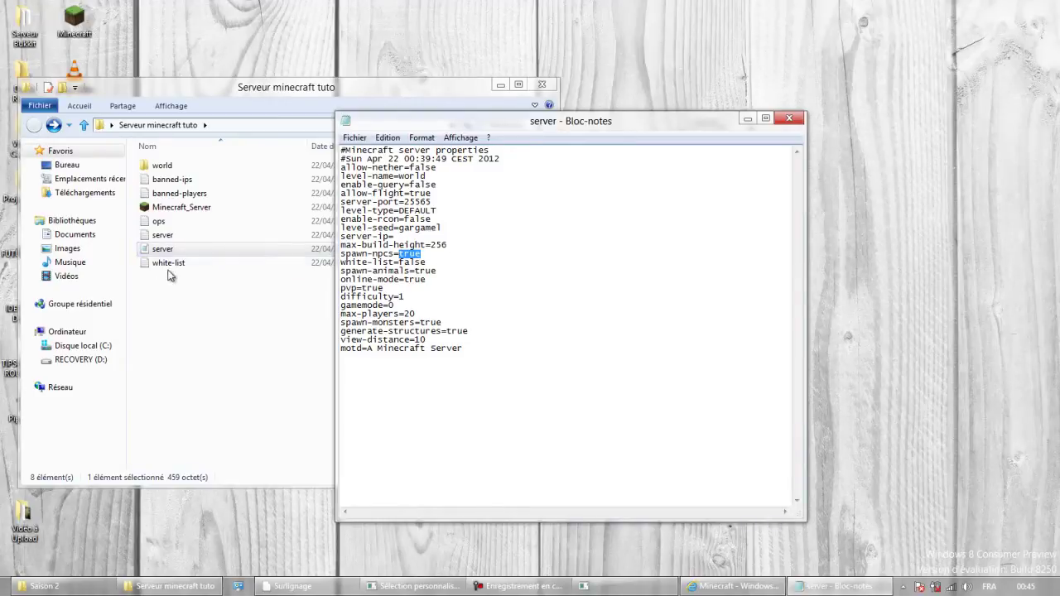
left_click(436, 258)
left_click_drag(428, 261, 399, 262)
type("true")
Set the online-mode property to false.
left_click(448, 273)
double_click(407, 284)
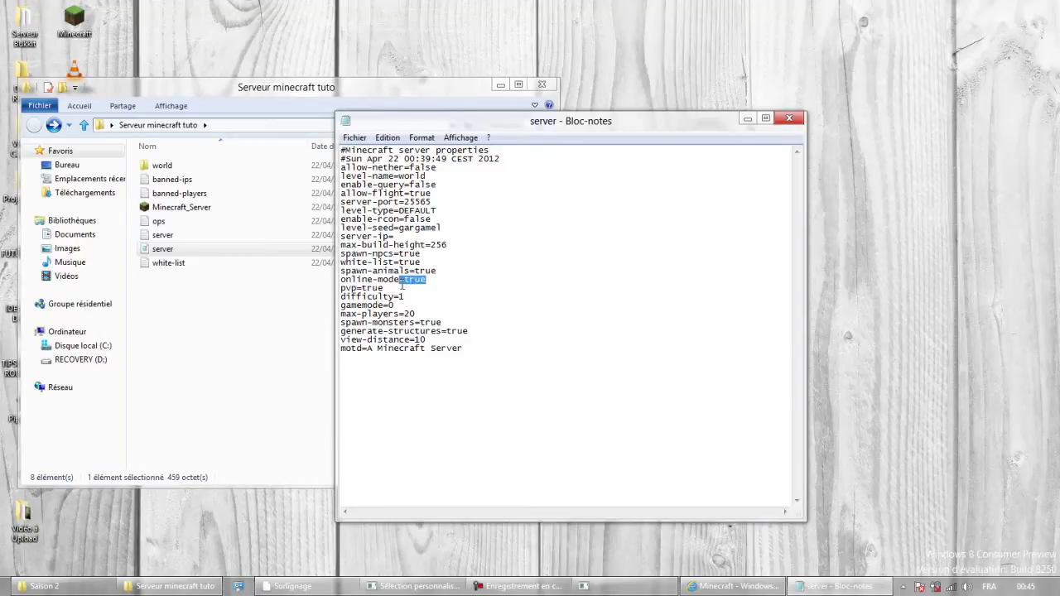
type("false")
Try gamemode values 1 and 2 and set the gamemode back to 0.
left_click(408, 299)
left_click_drag(395, 304, 389, 305)
left_click(396, 306)
key("BackSpace")
type("1")
type("2")
left_click_drag(397, 306, 390, 306)
type("0")
Set max-players to 5 and go over the generate-structures, view-distance and motd lines without changing them.
left_click_drag(416, 313, 405, 314)
type("5")
left_click_drag(469, 331, 446, 330)
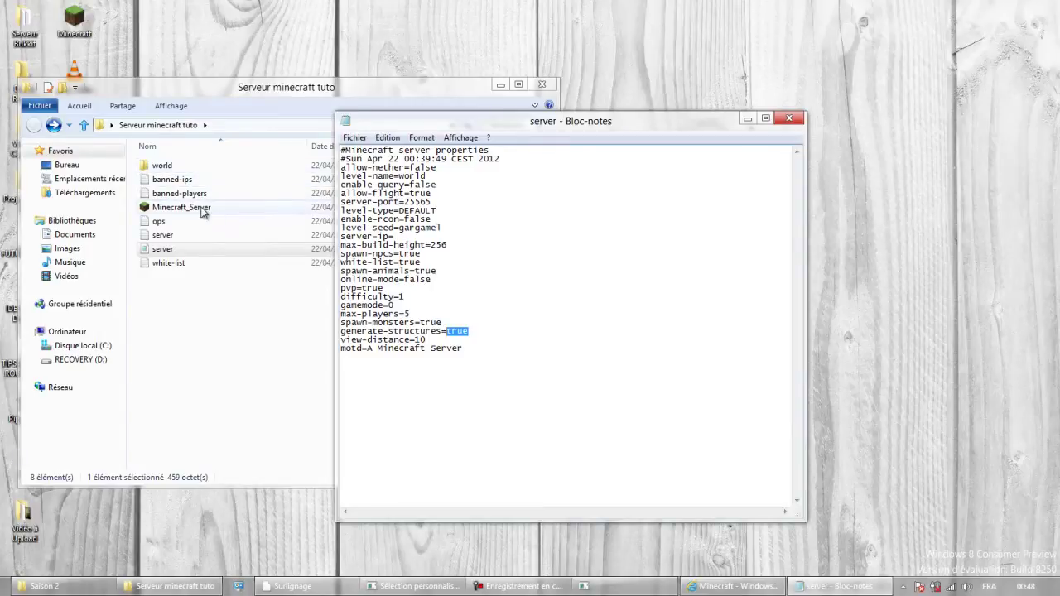
left_click(427, 340)
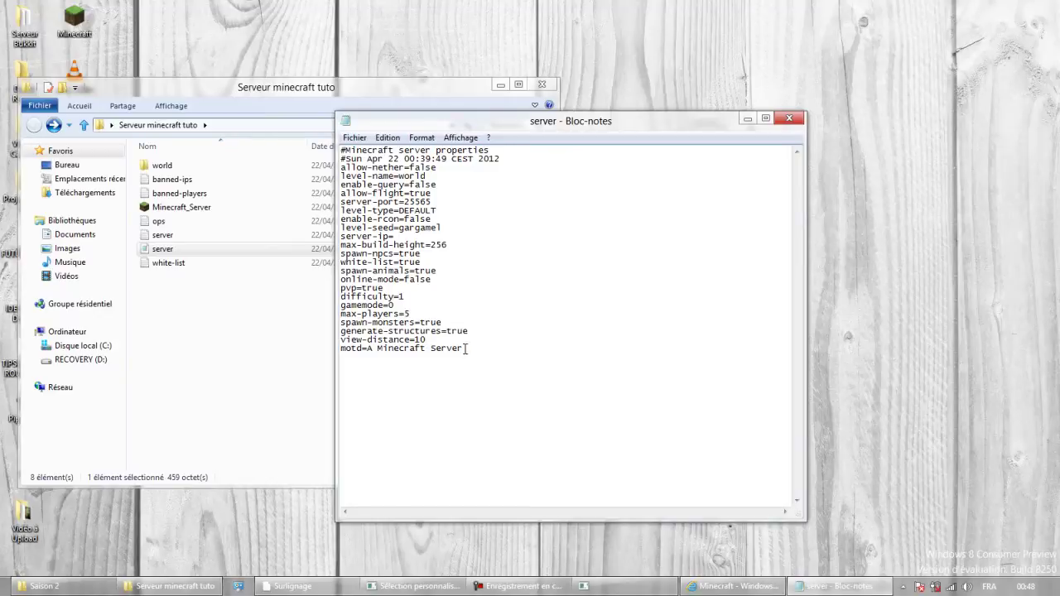
left_click_drag(464, 348, 368, 351)
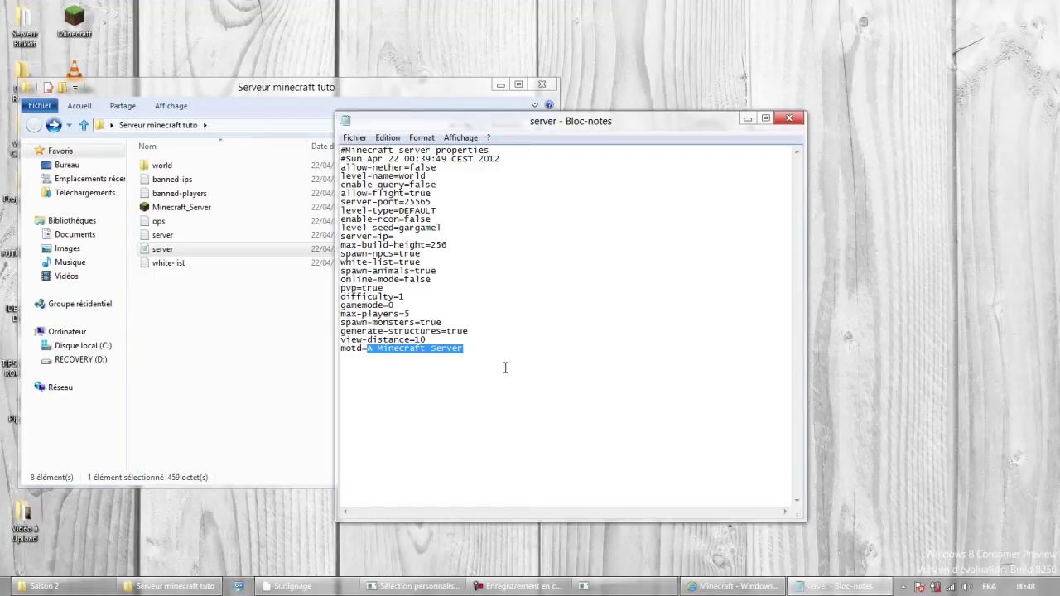
left_click(479, 343)
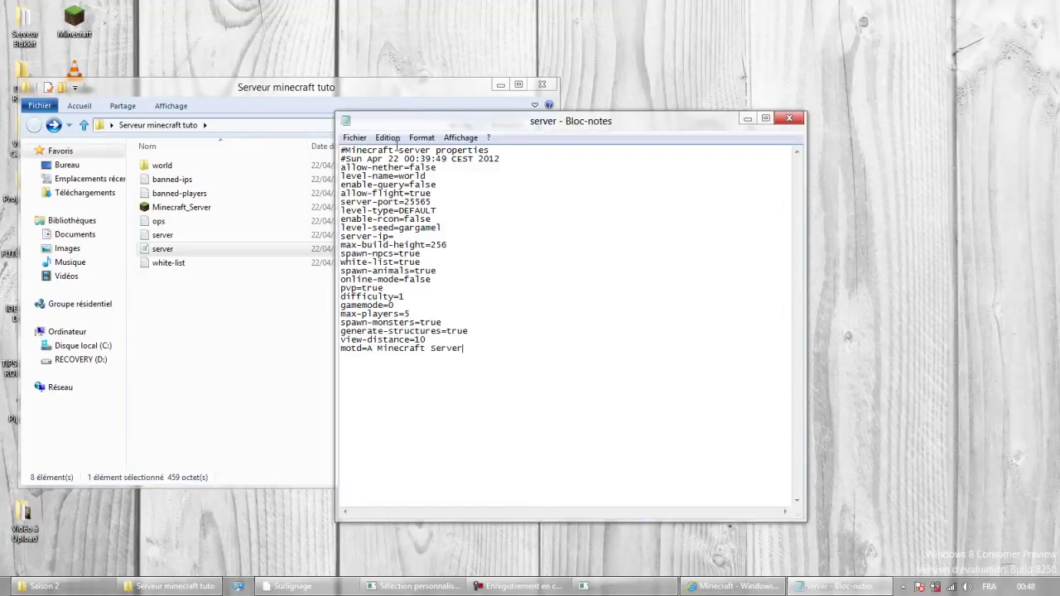
Enter 5.21.251.51 as the server-ip value.
left_click(355, 137)
left_click(517, 222)
Switch to Internet Explorer, look over the Hamachi download results on 01net, and minimise the browser.
left_click(733, 586)
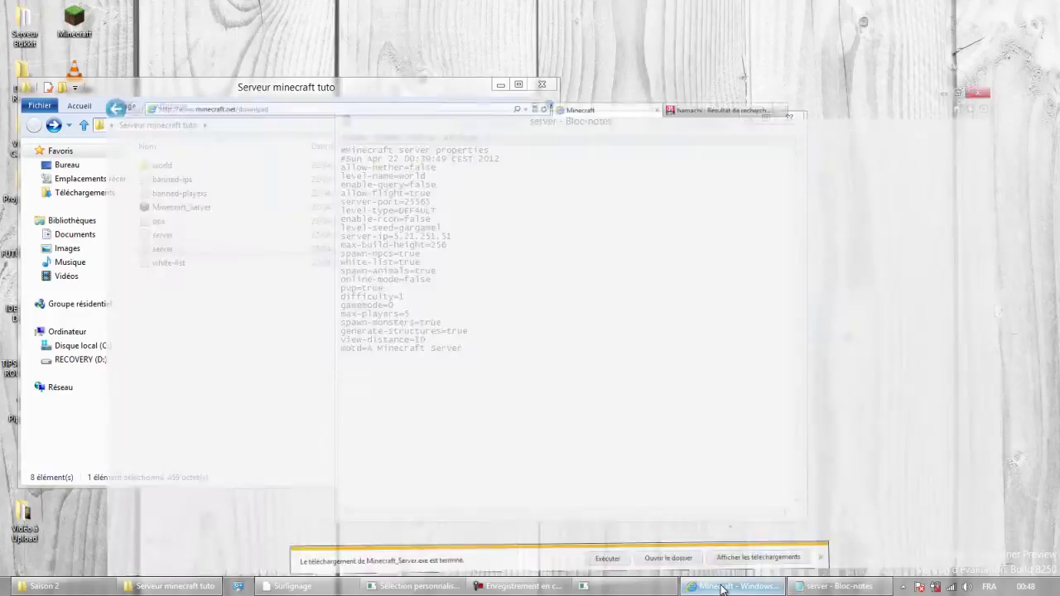
left_click(733, 27)
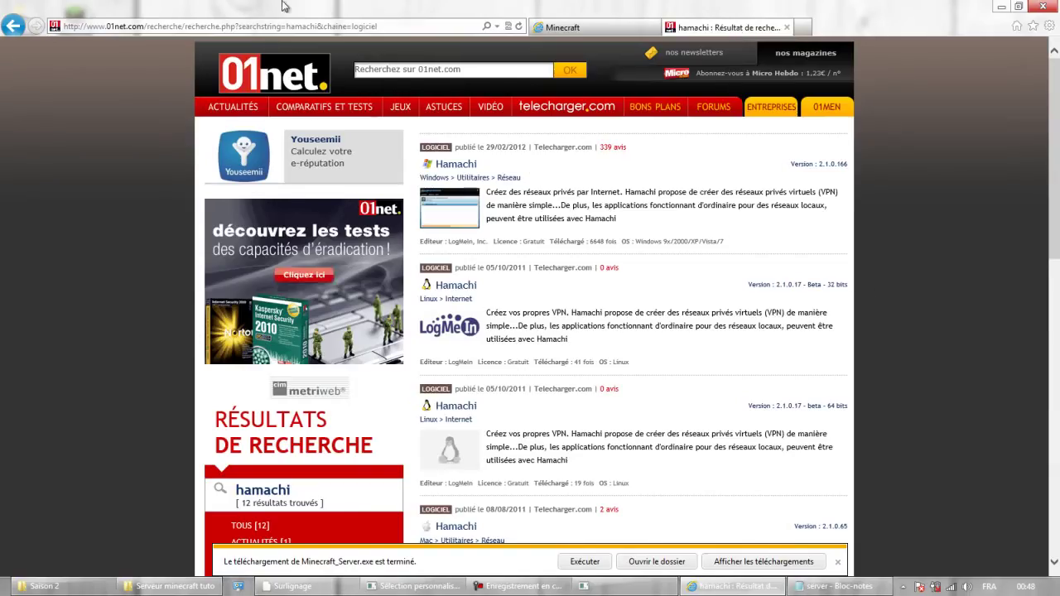
left_click(837, 561)
scroll(858, 324, "down", 1)
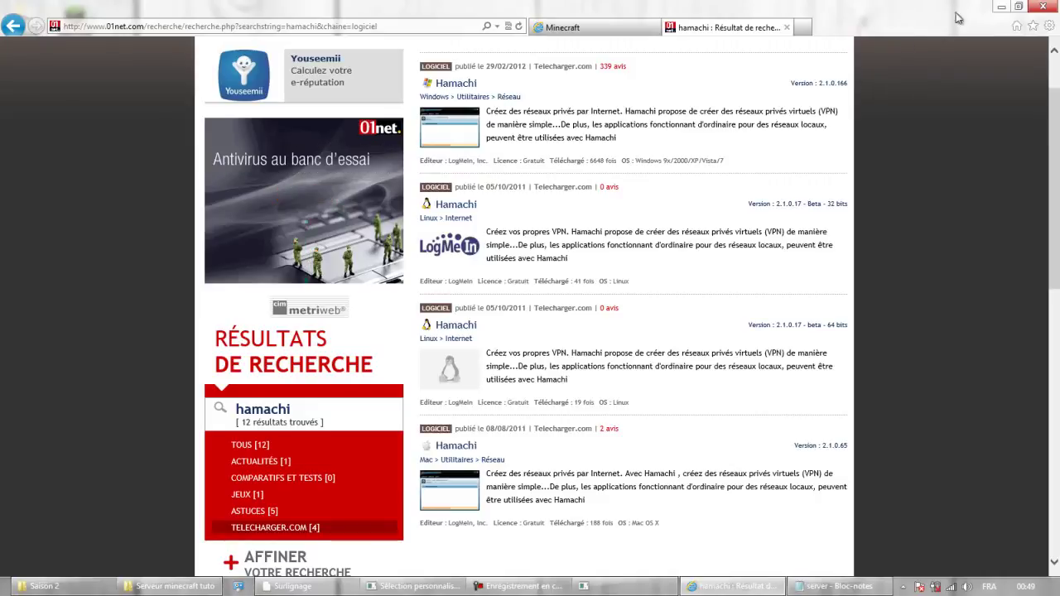
left_click(1002, 8)
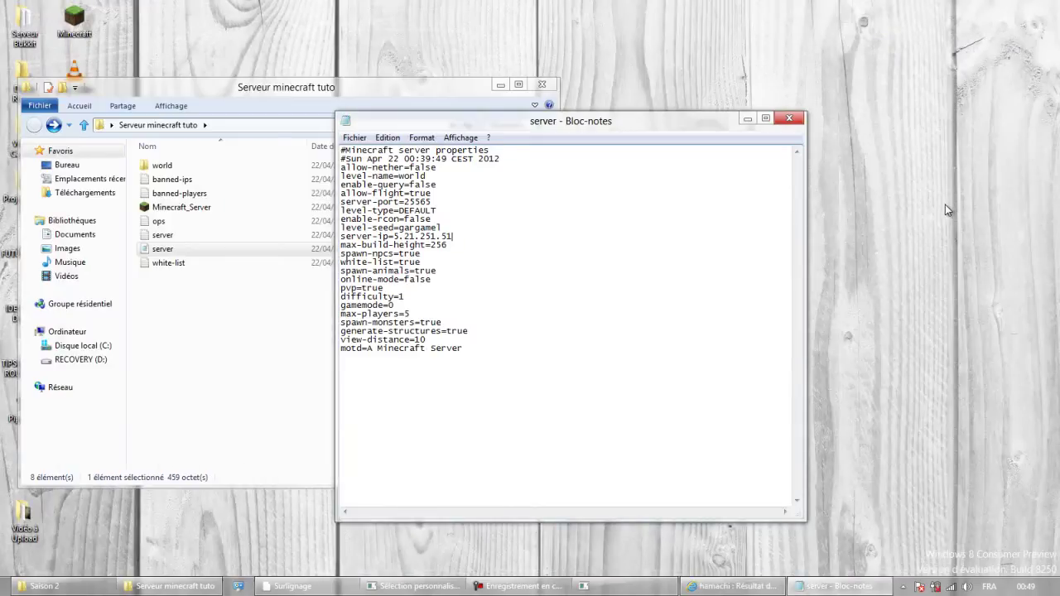
Launch LogMeIn Hamachi, move its window beside the properties file, and bring the first network in the list into view.
key("super")
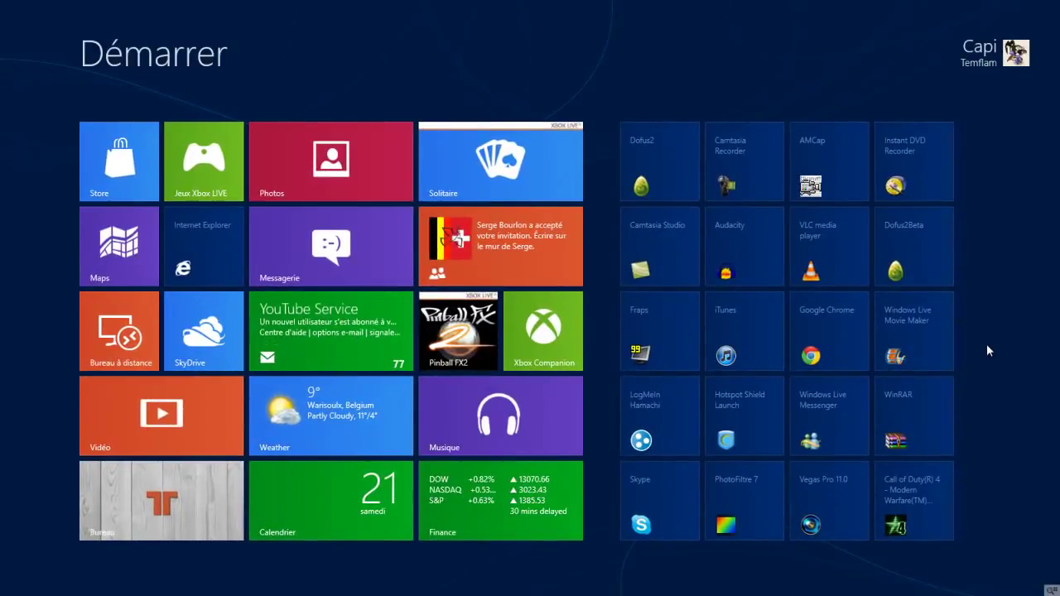
left_click(669, 401)
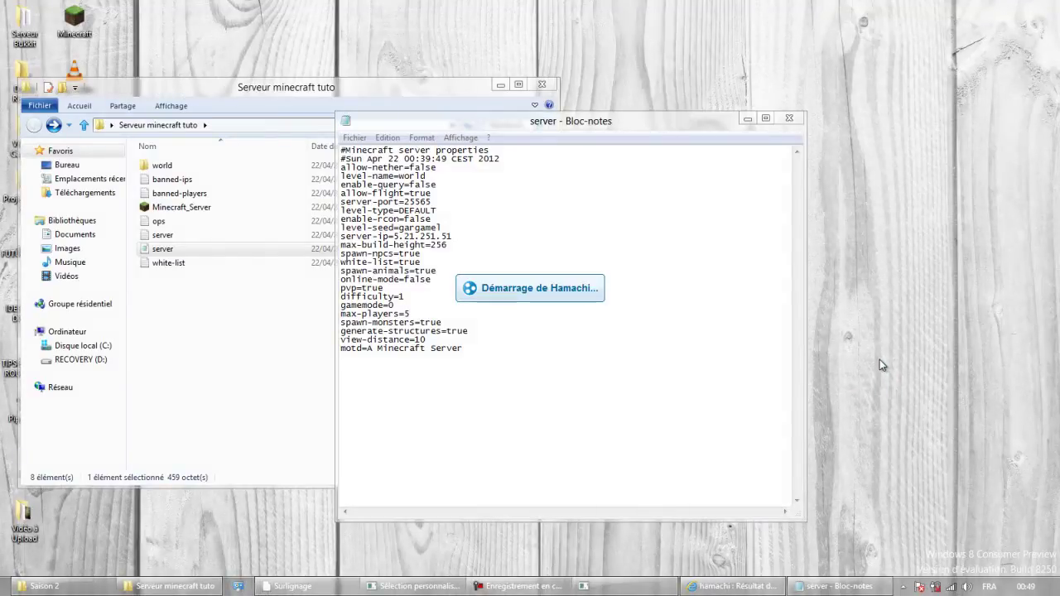
left_click(543, 313)
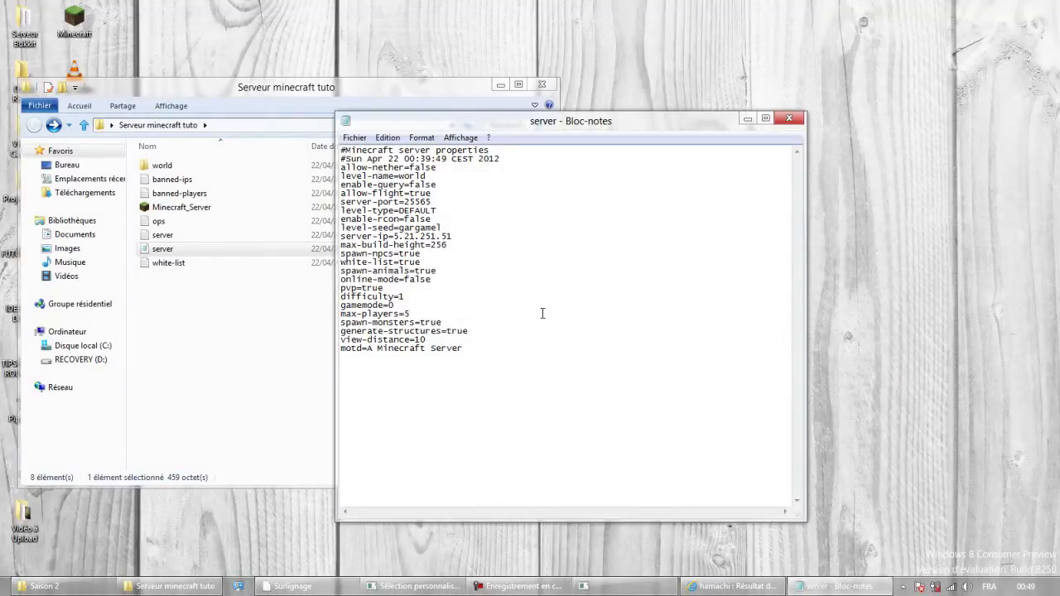
key("super")
left_click(667, 410)
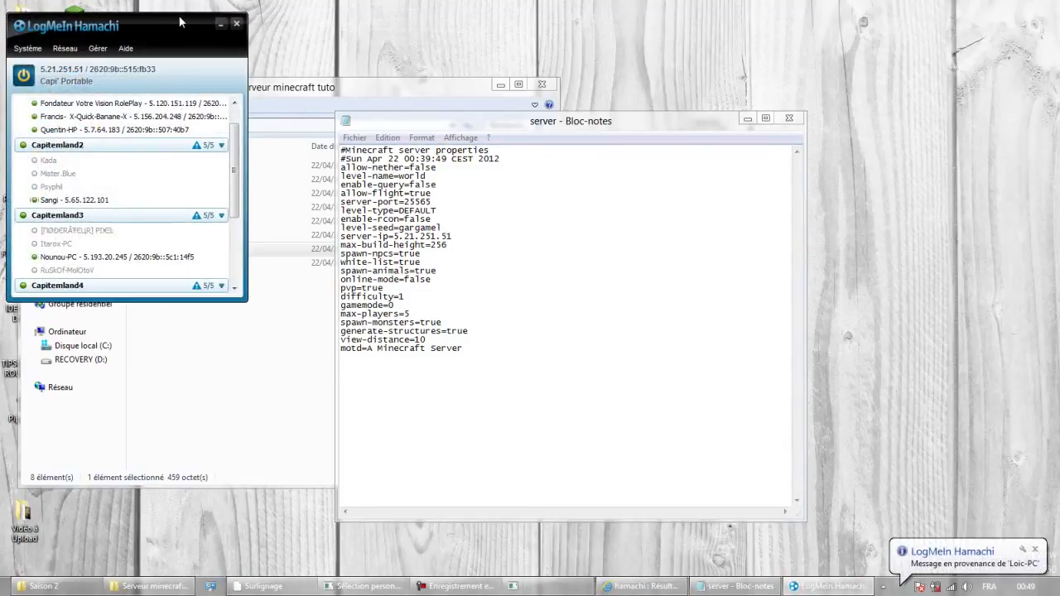
left_click_drag(179, 28, 222, 29)
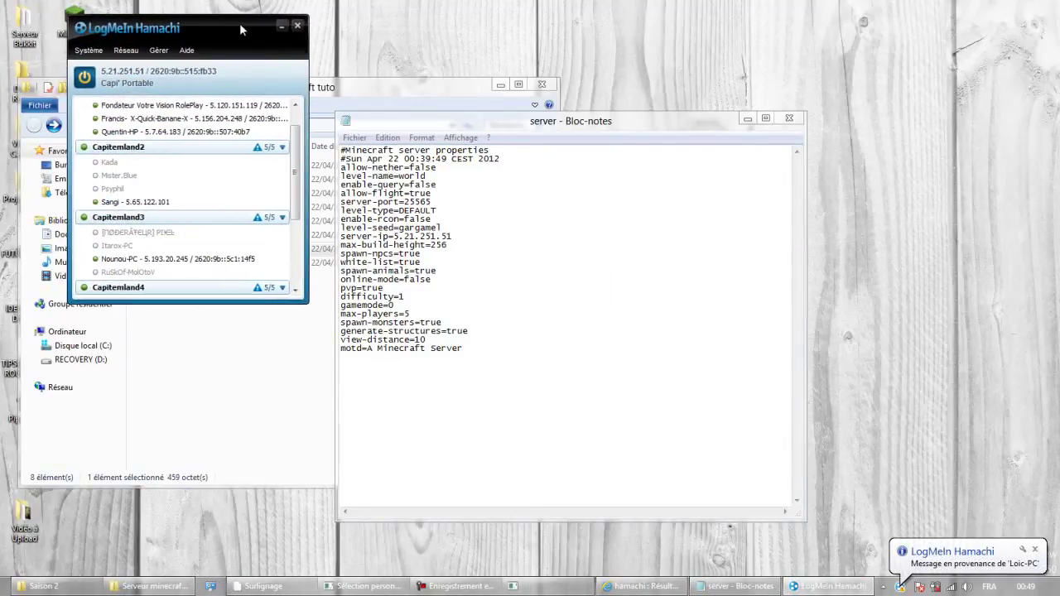
scroll(278, 133, "up", 2)
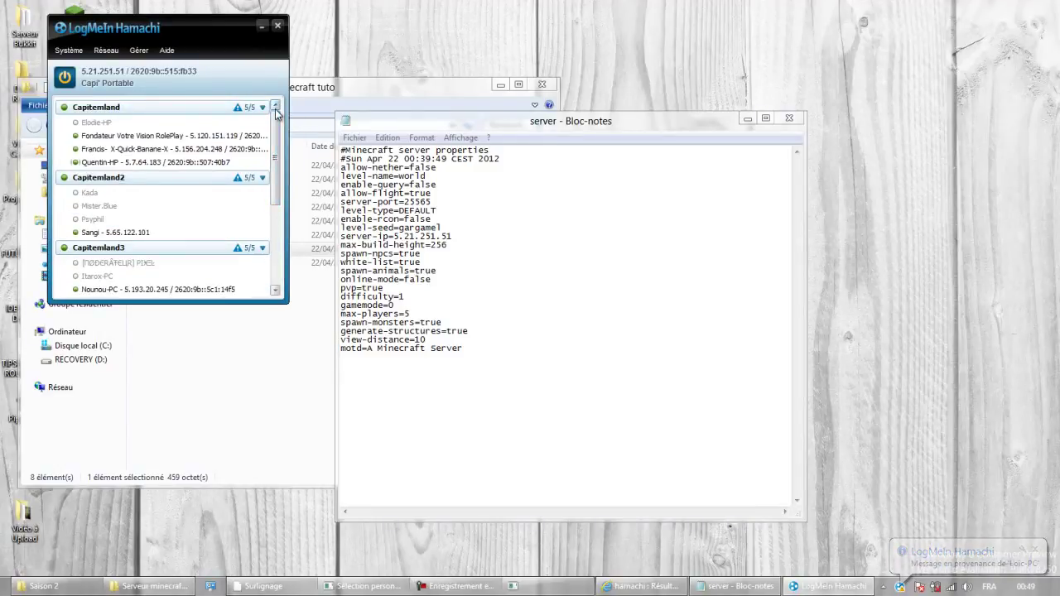
Look at the copy options for this computer's Hamachi address and dismiss them without copying.
left_click(126, 73)
left_click(105, 80)
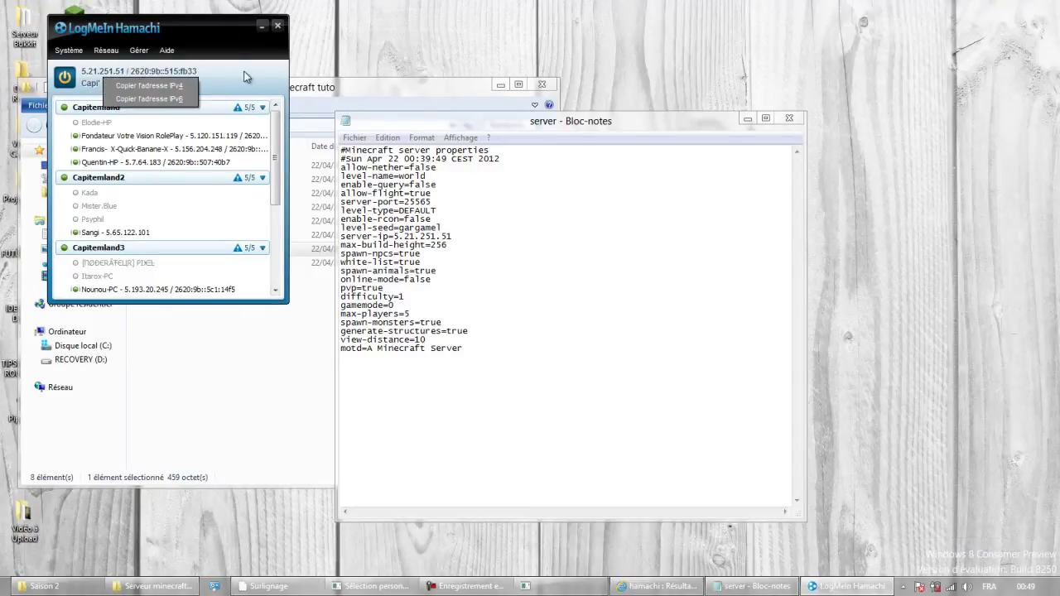
left_click(242, 73)
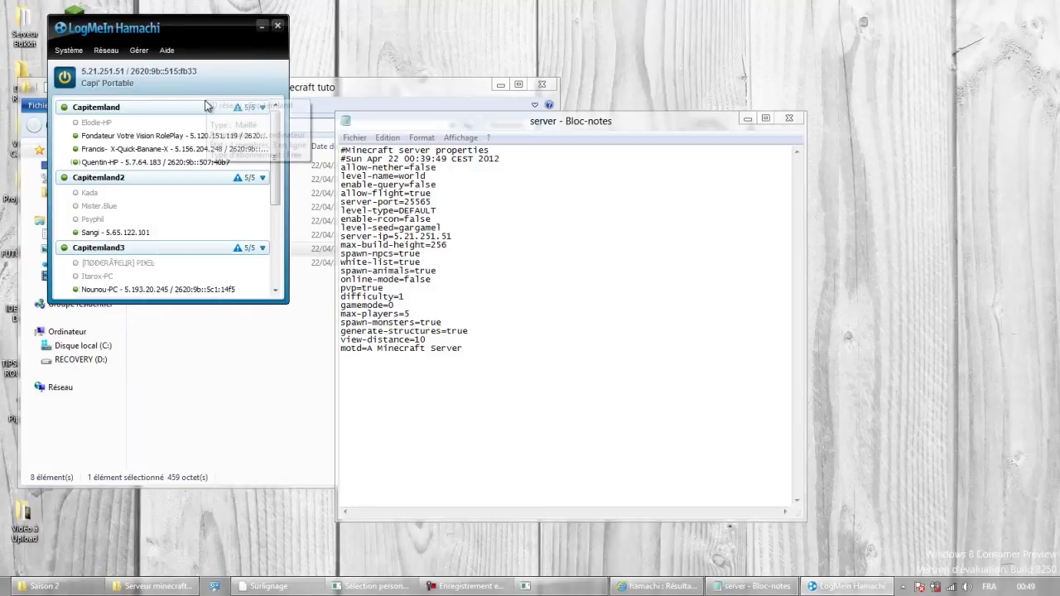
Return to the server properties file in Bloc-notes and save it with the Hamachi address as server-ip.
left_click(449, 237)
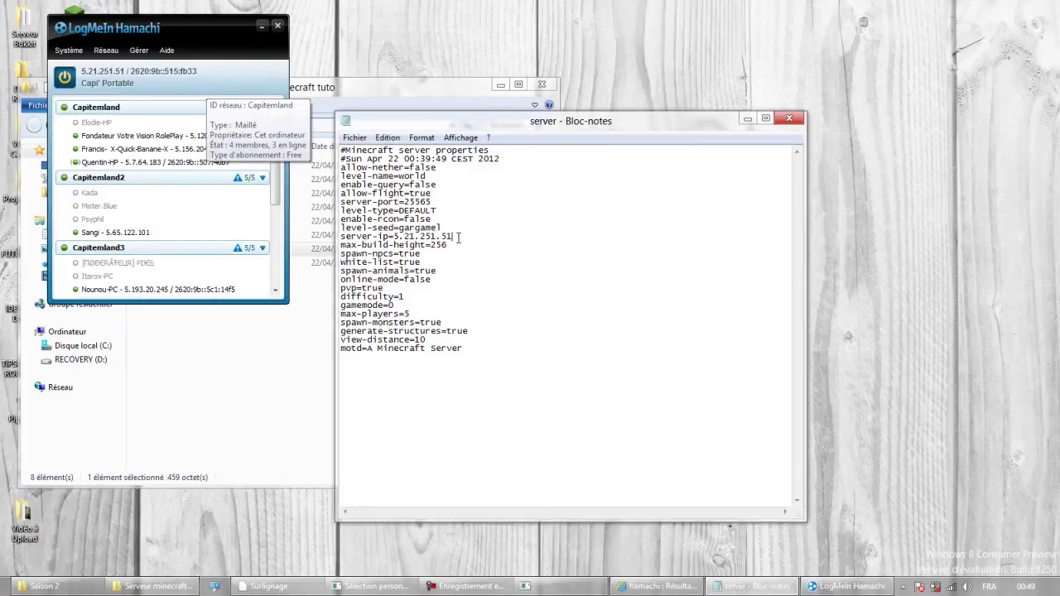
left_click(355, 138)
left_click(409, 183)
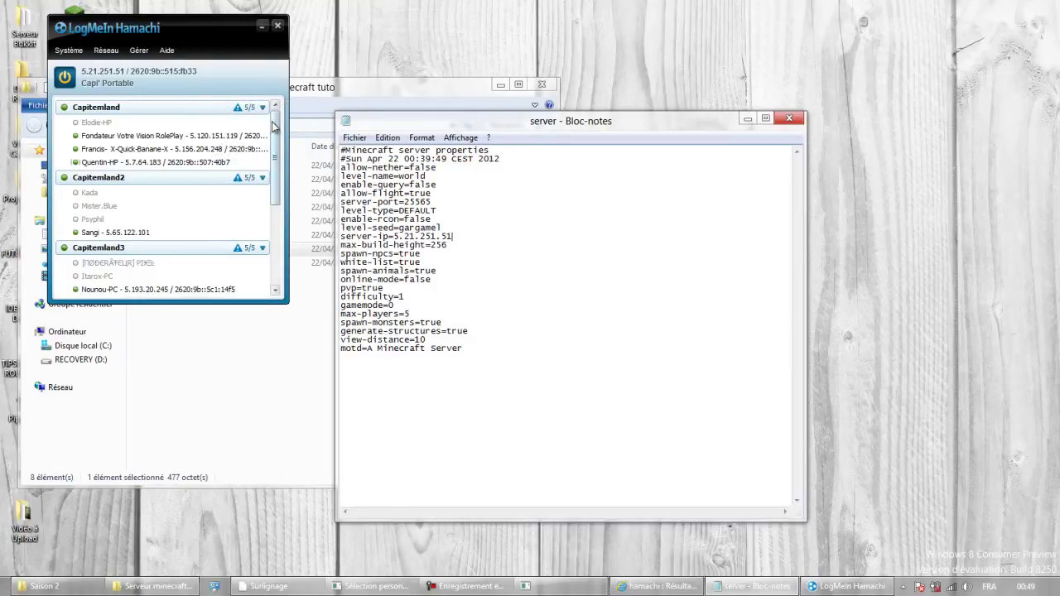
left_click_drag(276, 126, 288, 122)
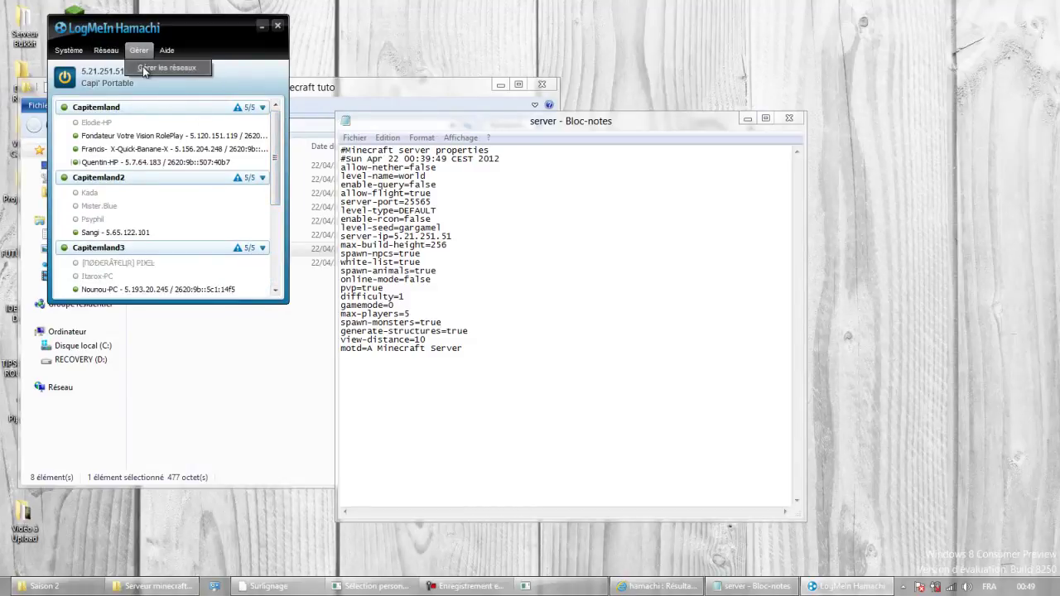
left_click(140, 55)
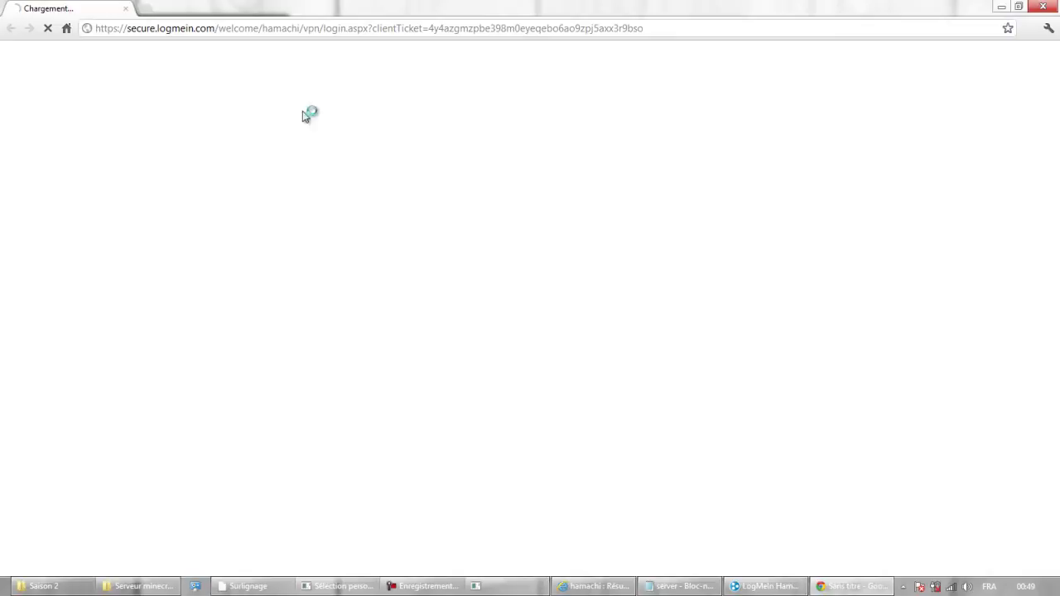
left_click(1043, 7)
Open Hamachi's network options for creating a network.
left_click(106, 51)
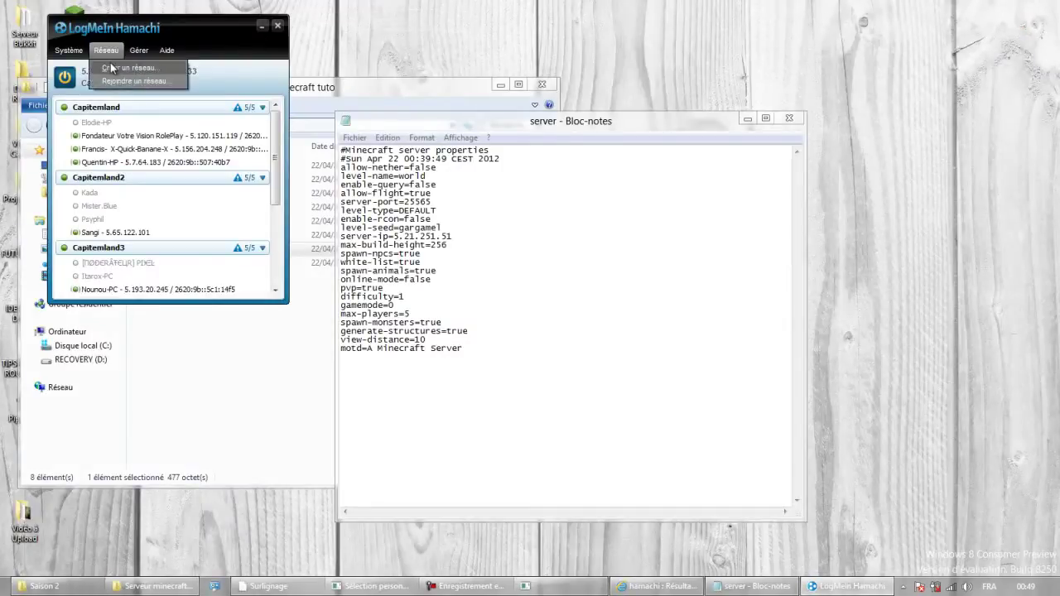